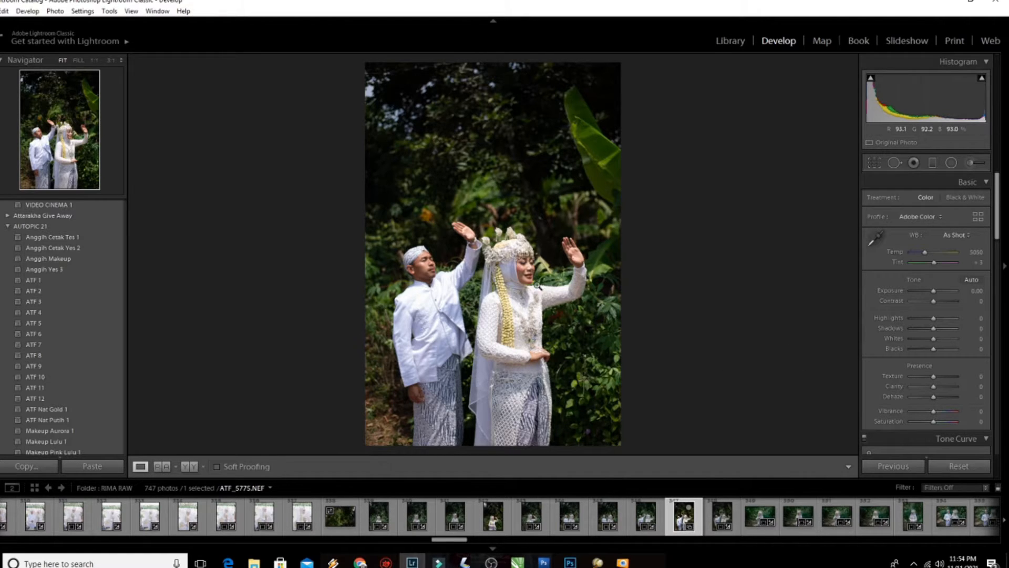
- Show the couple's photo in a side-by-side before and after comparison
left_click(515, 277)
left_click(515, 277)
left_click(191, 467)
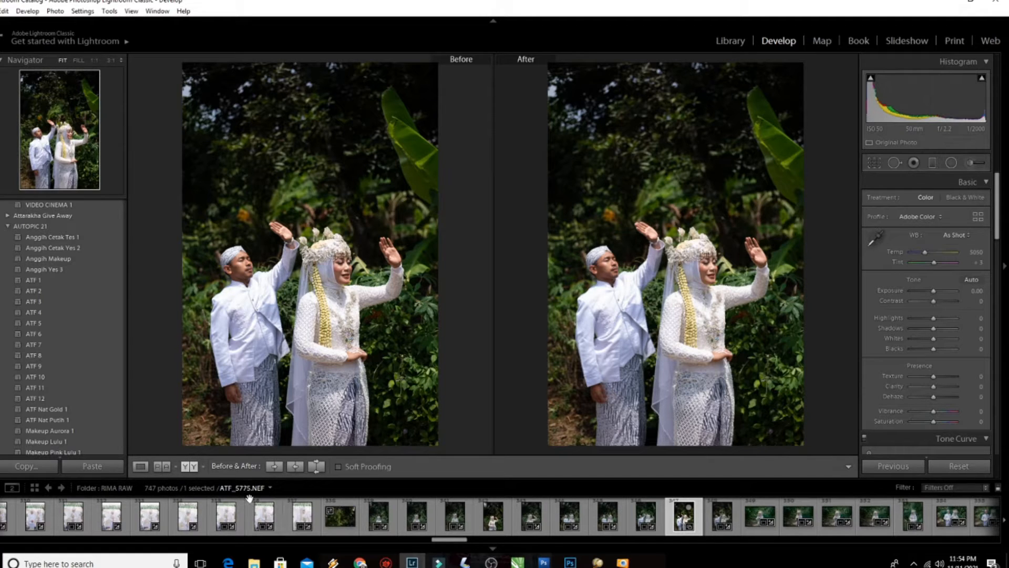
left_click(270, 489)
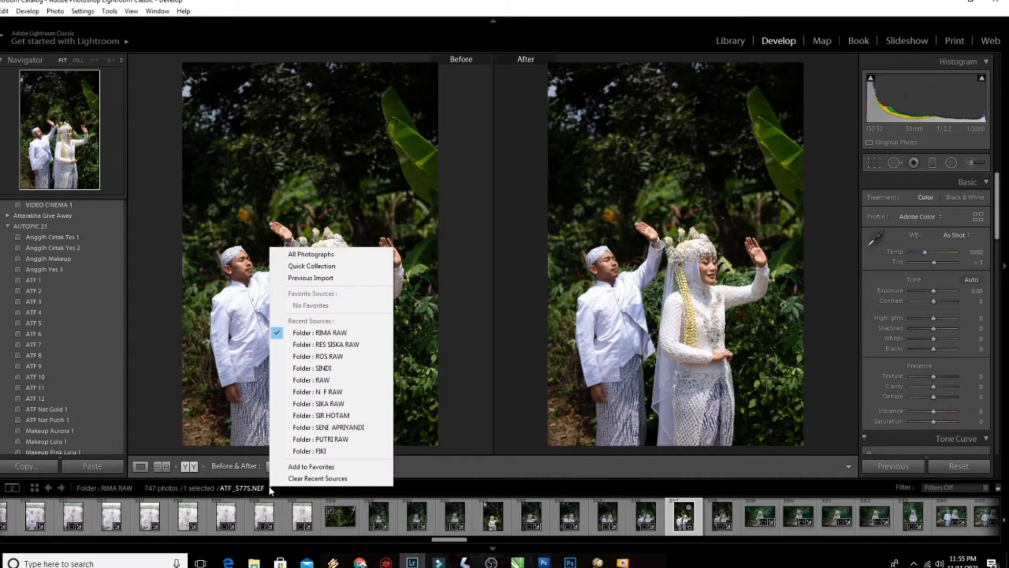
left_click(272, 487)
left_click(272, 489)
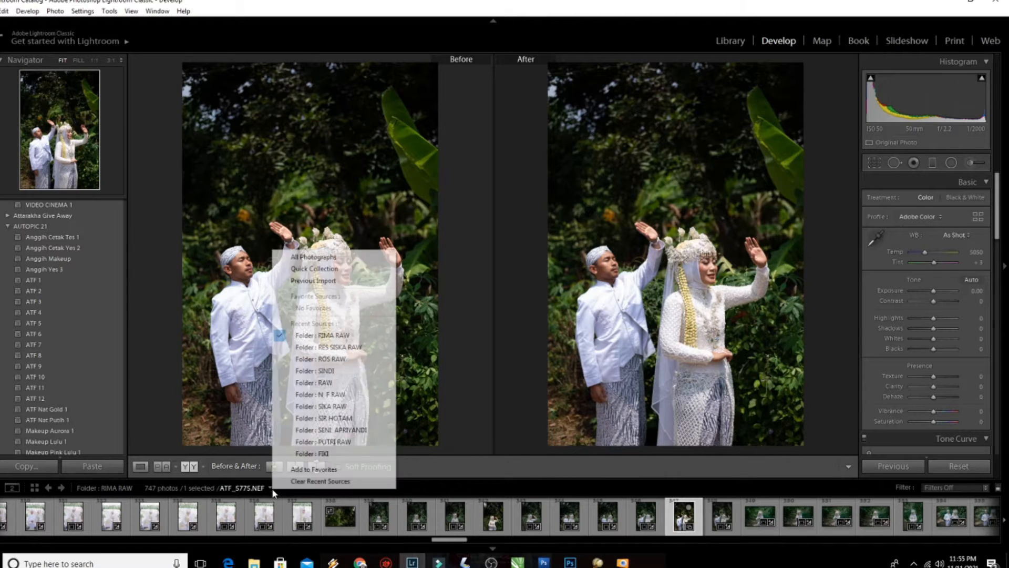
left_click(441, 479)
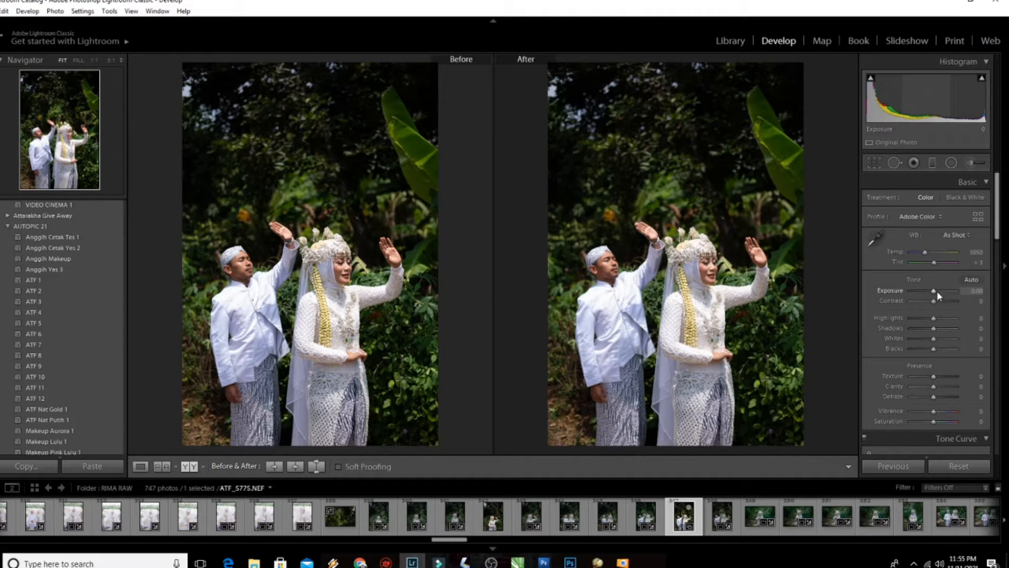
- Zoom in on the bride's face in the comparison and inspect its detail
left_click(715, 271)
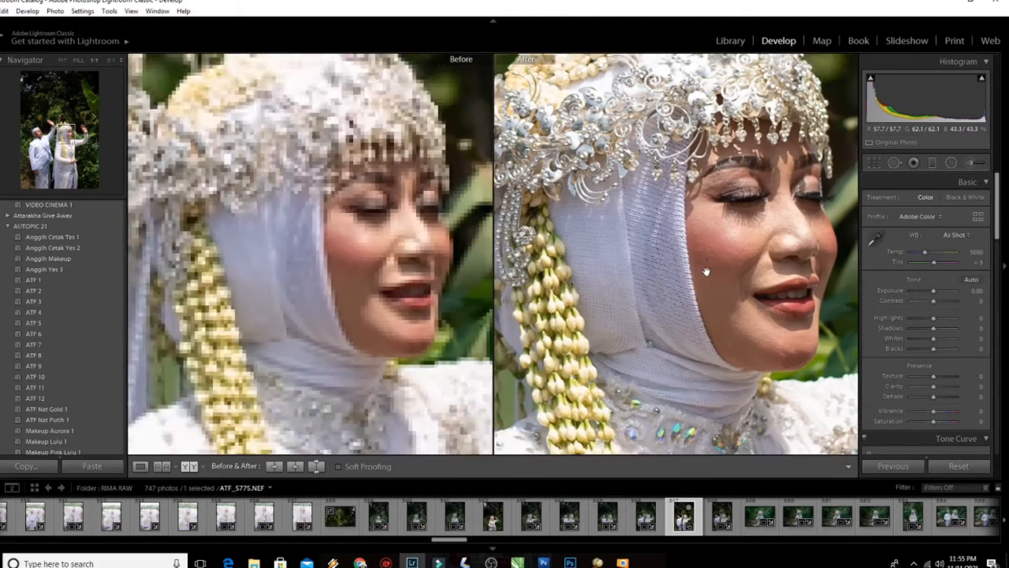
mouse_move(715, 270)
left_mouse_down()
mouse_move(692, 266)
mouse_move(698, 274)
left_mouse_up()
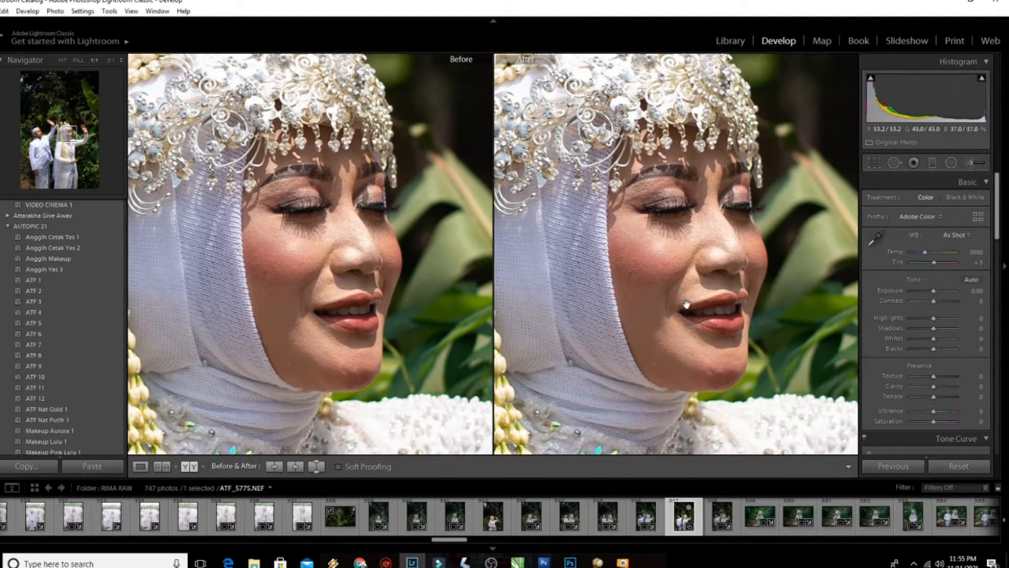
left_click_drag(647, 282, 702, 277)
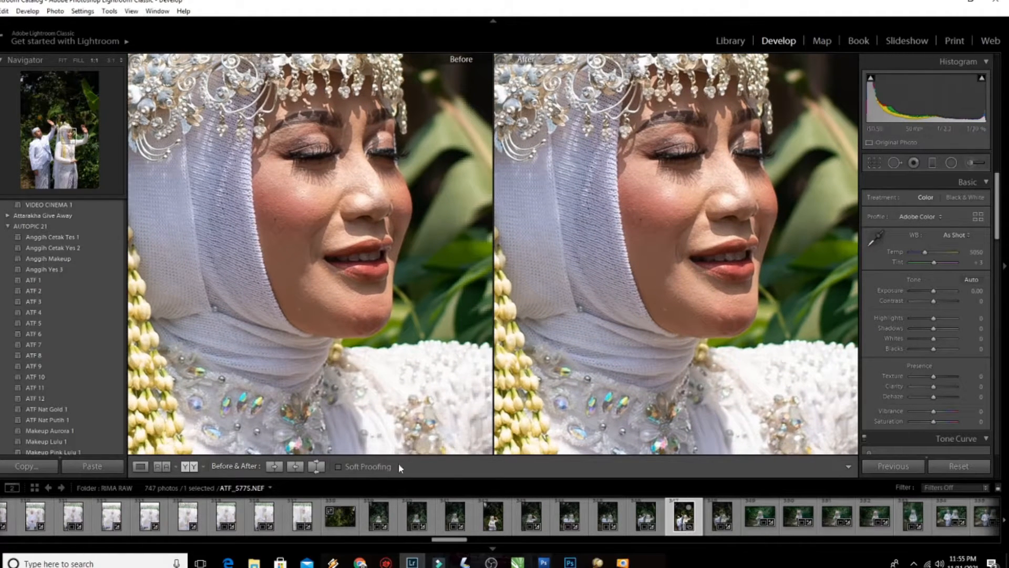
- Switch to File Explorer and look for the photo's source folder inside MENTAHAN RAW on the DATA (E:) drive
mouse_move(254, 562)
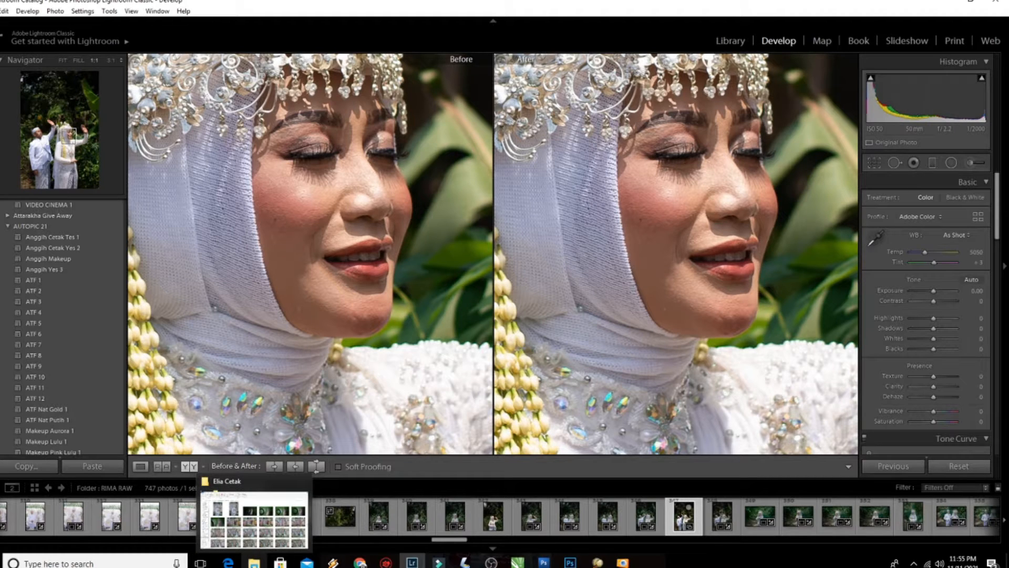
left_click(255, 561)
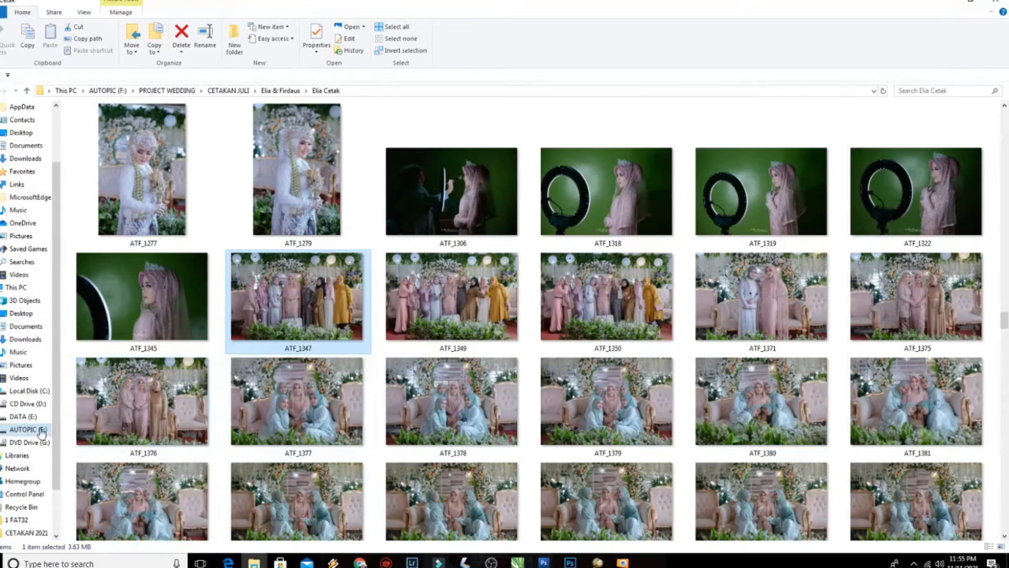
left_click(26, 417)
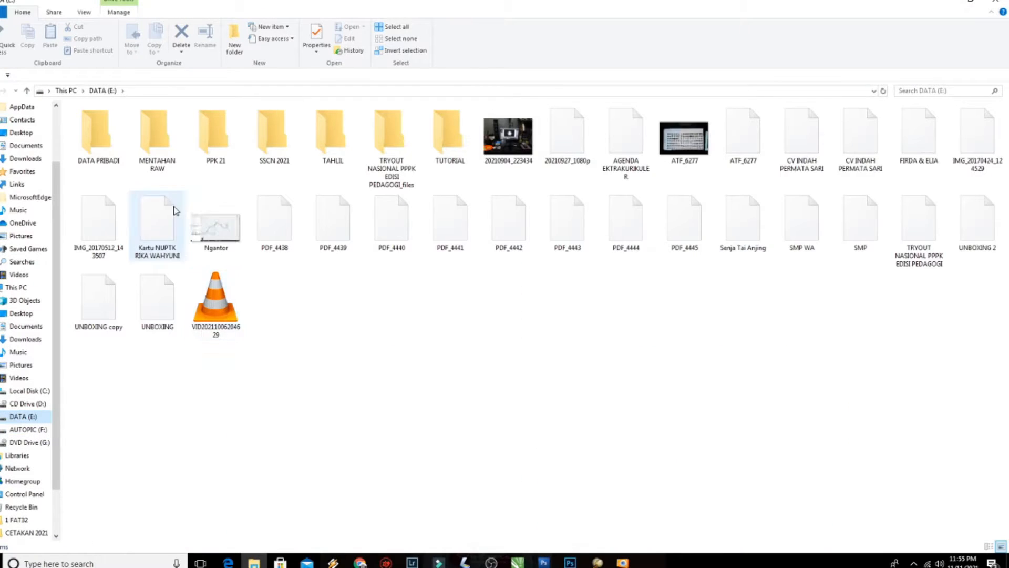
double_click(166, 156)
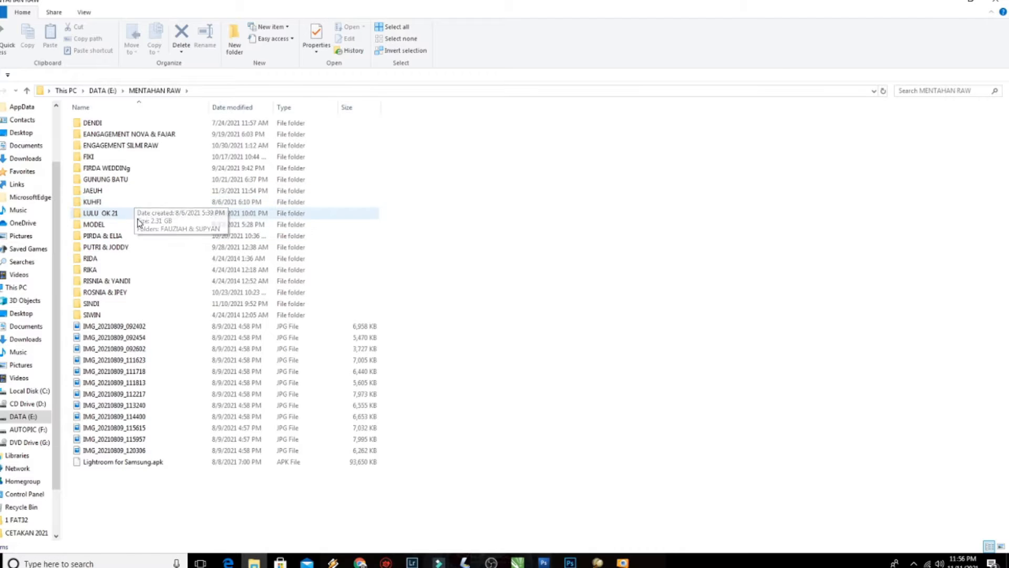
left_click(129, 283)
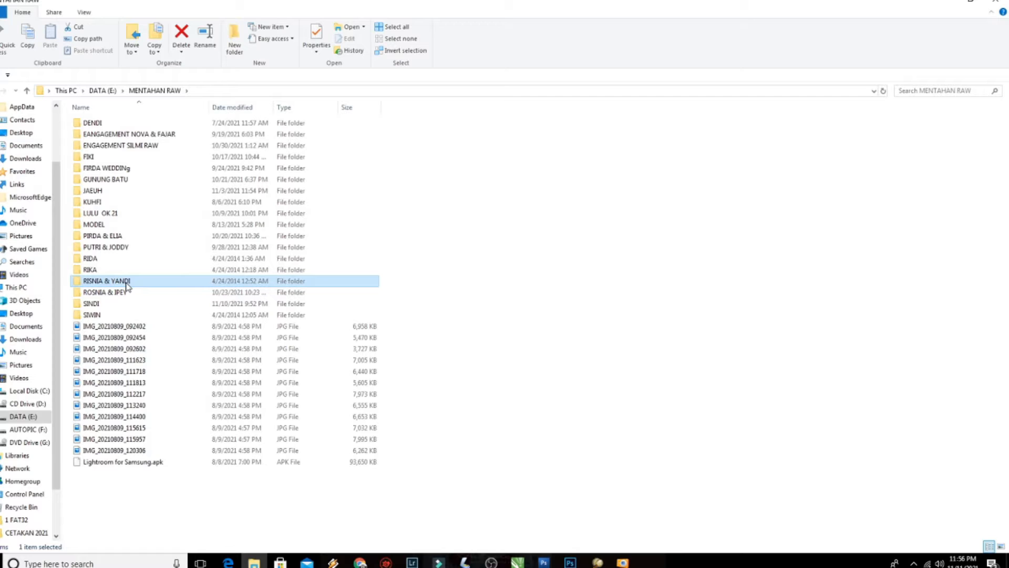
double_click(127, 284)
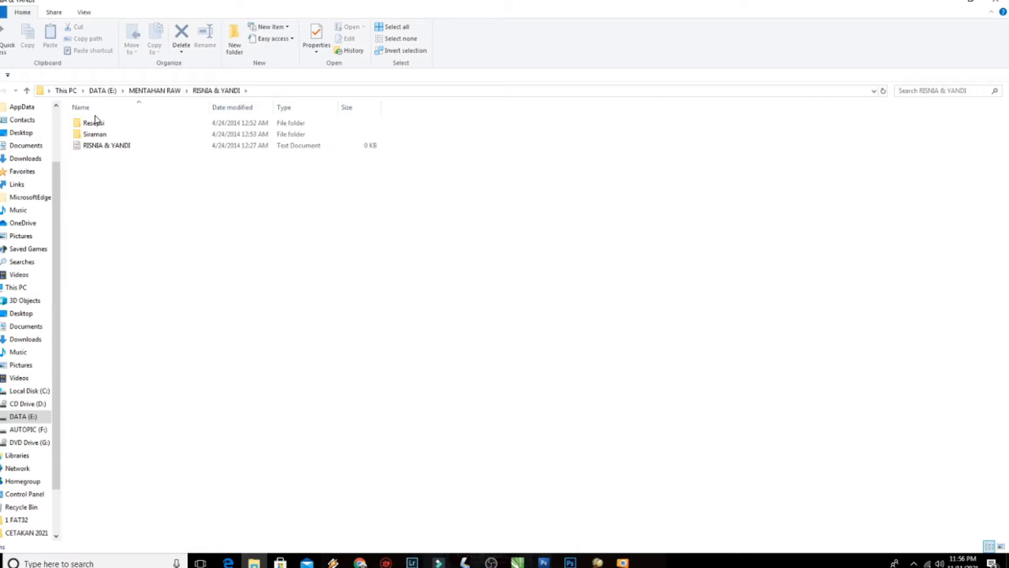
left_click(0, 92)
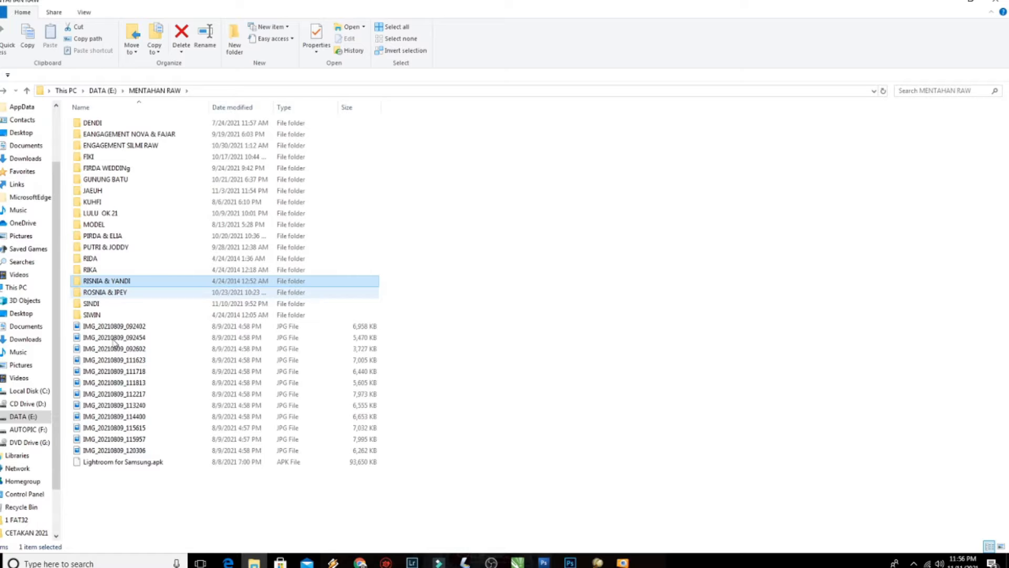
- Open the client's nested RAW folder on the AUTOPIC (F:) drive and locate photo ATF_5775
left_click(39, 431)
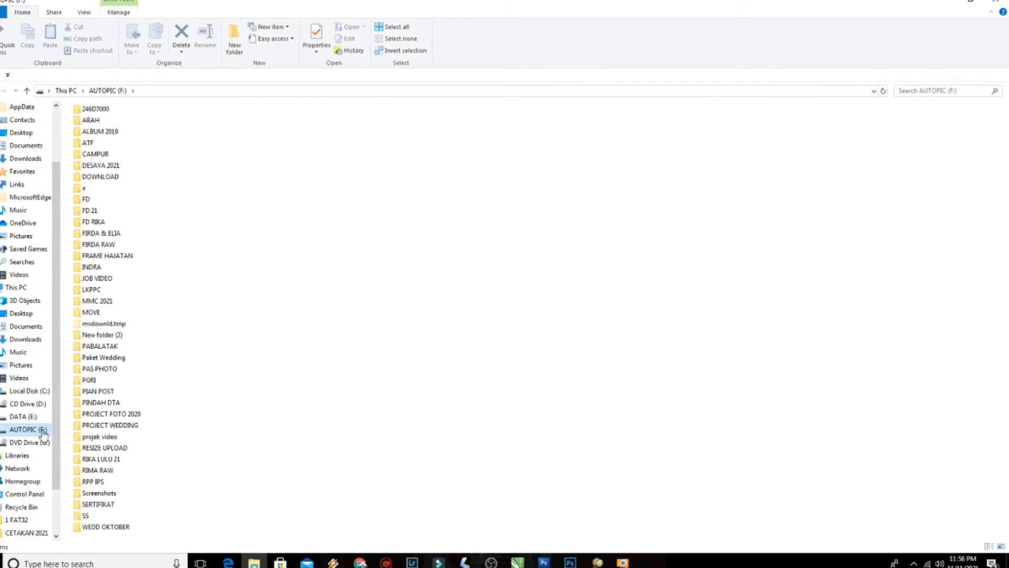
double_click(106, 472)
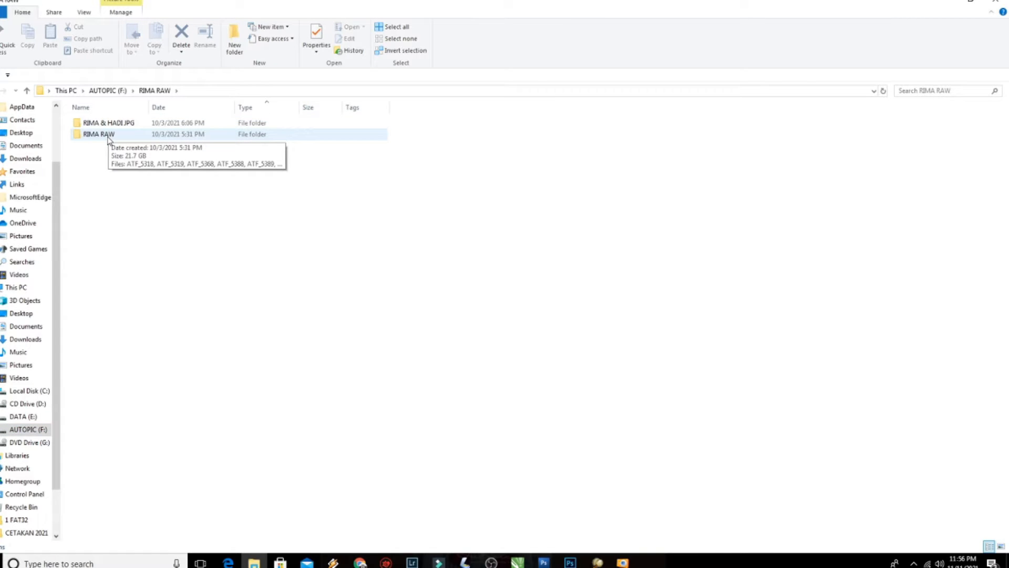
double_click(108, 136)
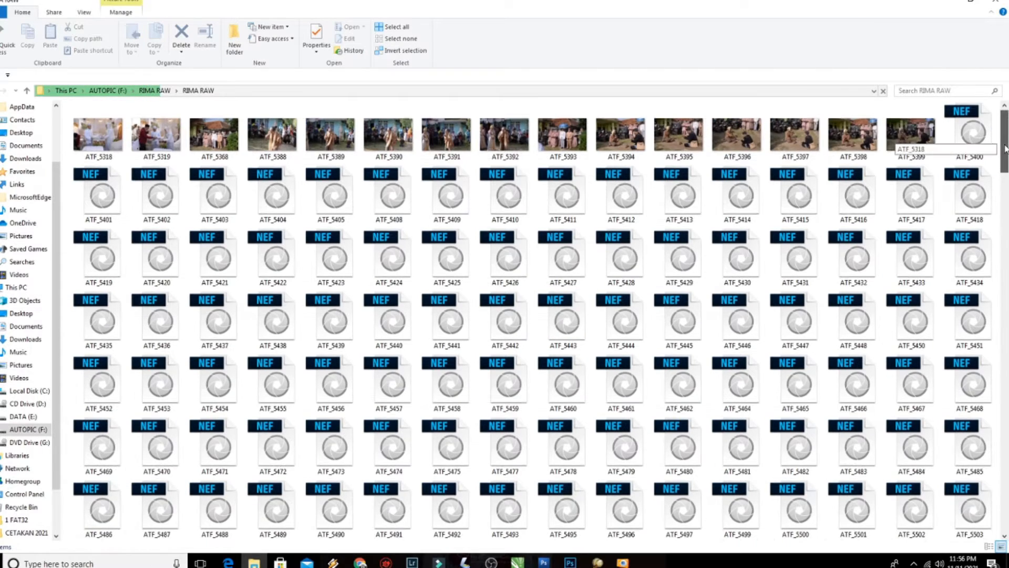
left_click_drag(1005, 149, 1008, 303)
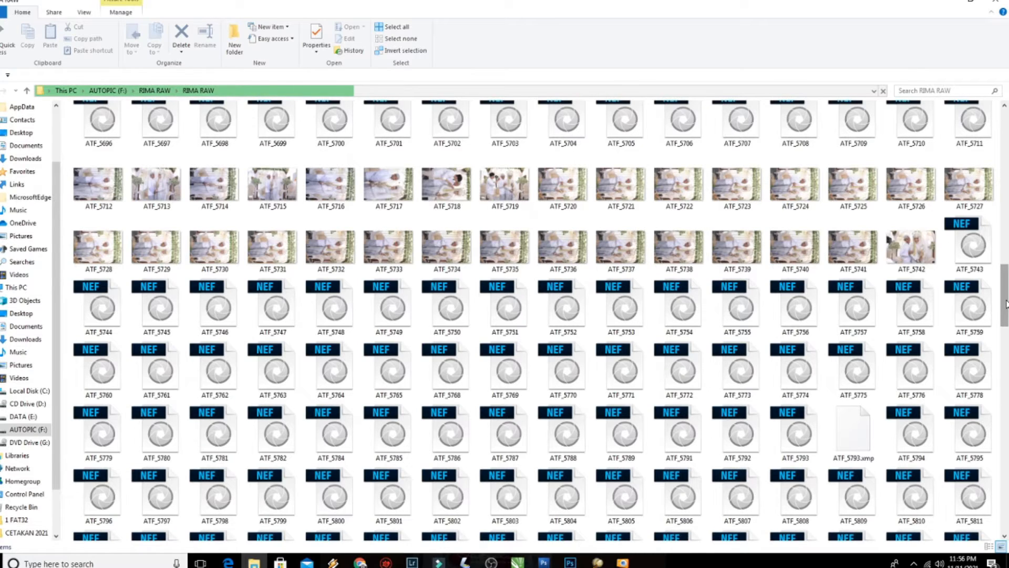
mouse_move(1007, 303)
left_mouse_down()
mouse_move(1007, 262)
mouse_move(1006, 326)
mouse_move(1007, 315)
left_mouse_up()
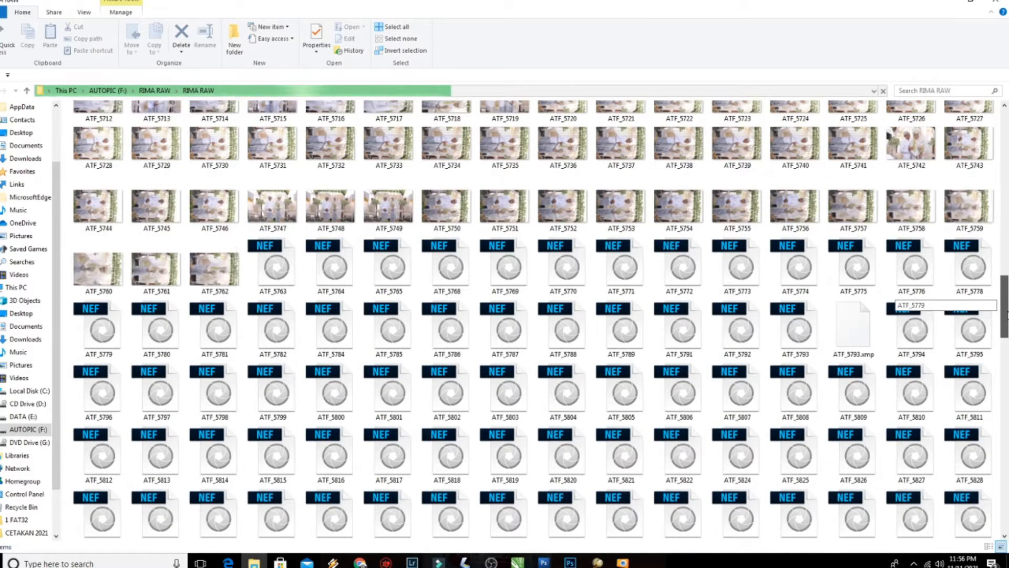
left_click_drag(1008, 315, 1008, 316)
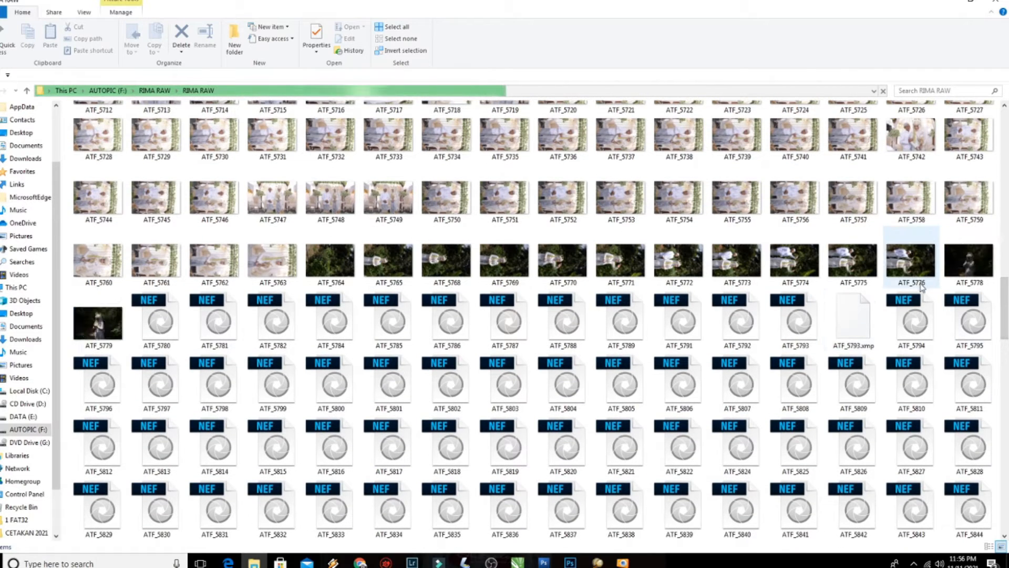
- Check the modified time in the properties of ATF_5775 and return to Lightroom Classic
left_click(839, 261)
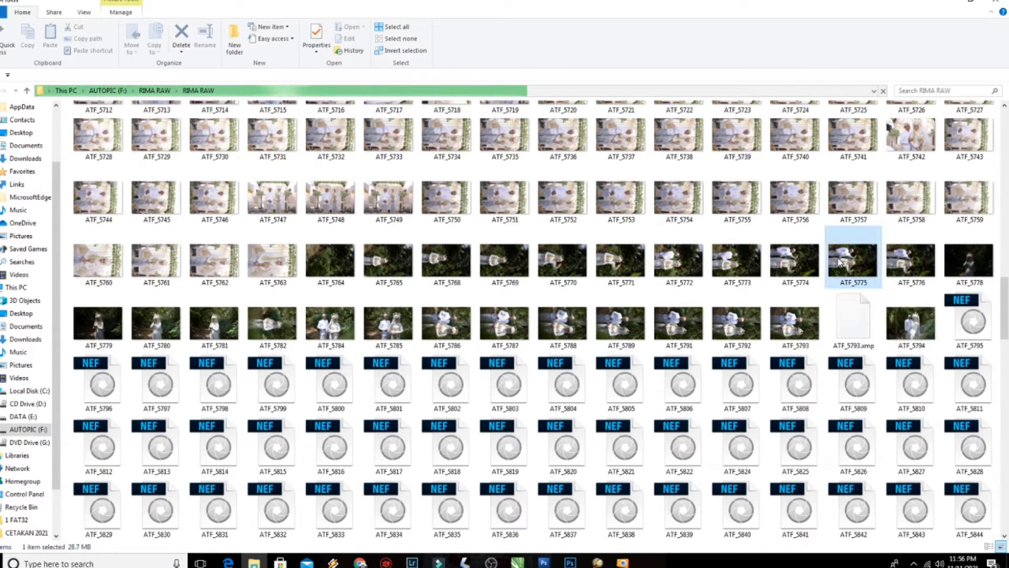
right_click(839, 259)
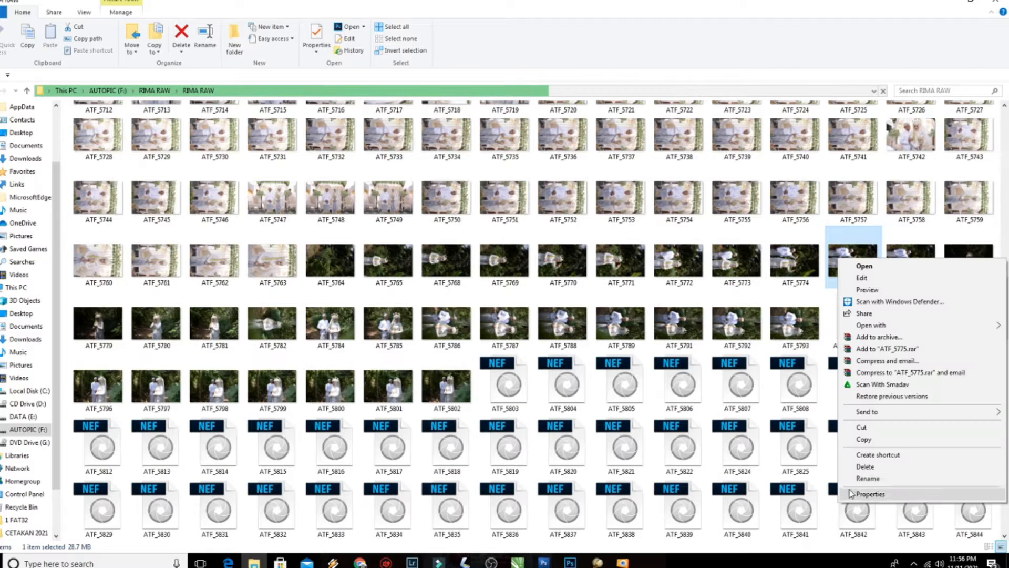
left_click(852, 493)
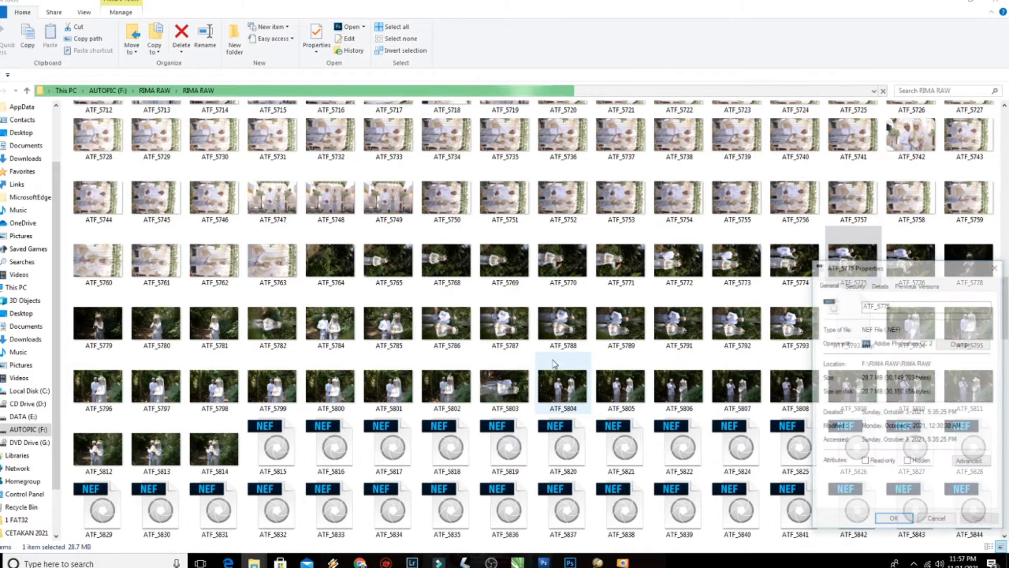
left_click_drag(914, 272, 620, 184)
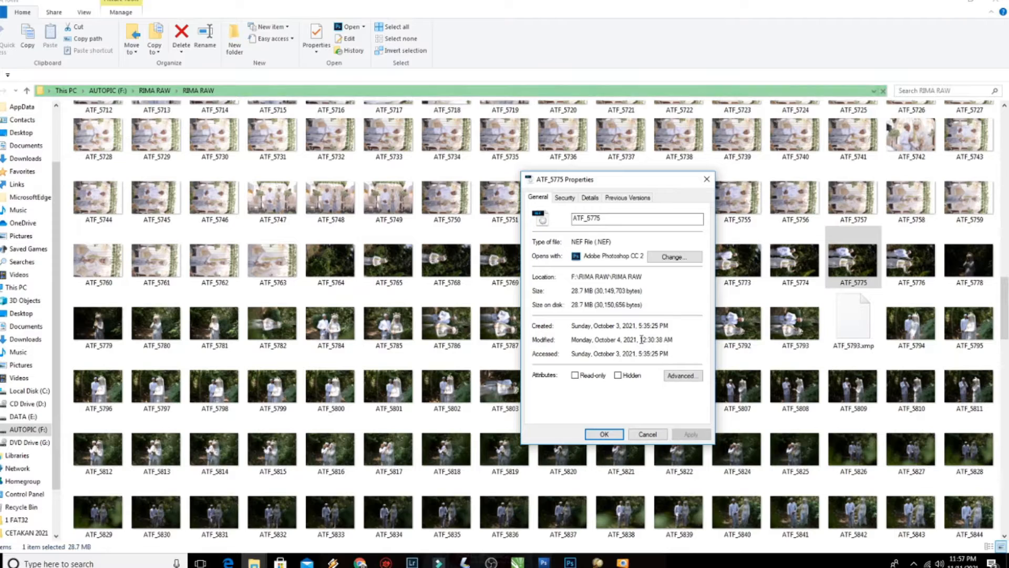
left_click_drag(640, 339, 682, 340)
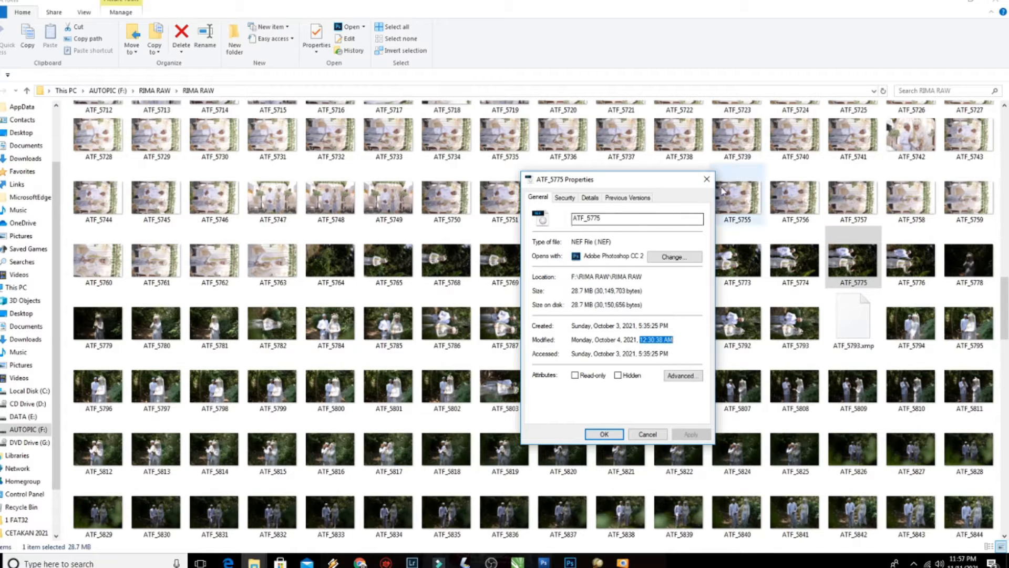
left_click(707, 179)
left_click(946, 1)
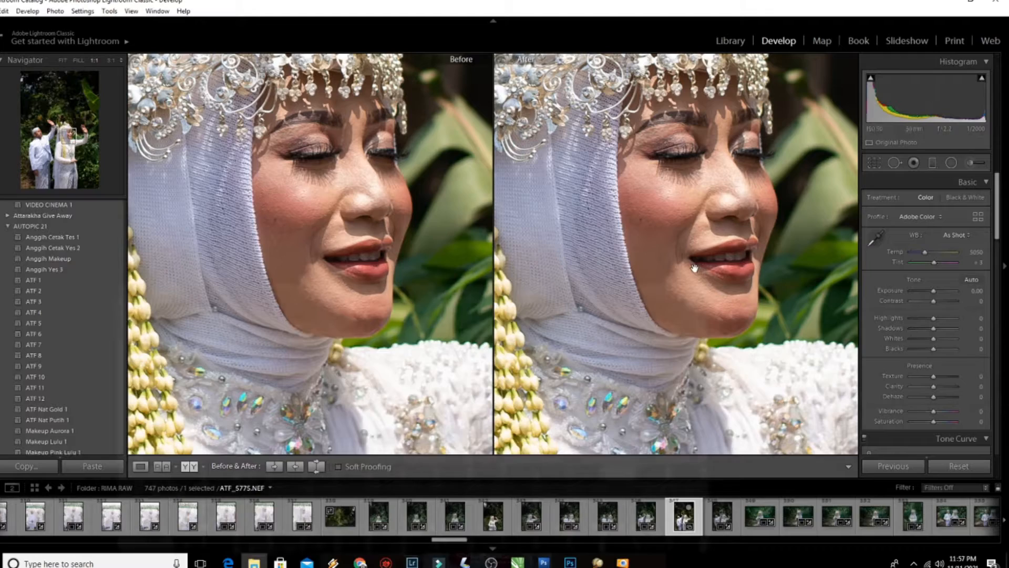
- Examine the couple in the comparison and return to the full-photo view
left_click(710, 273)
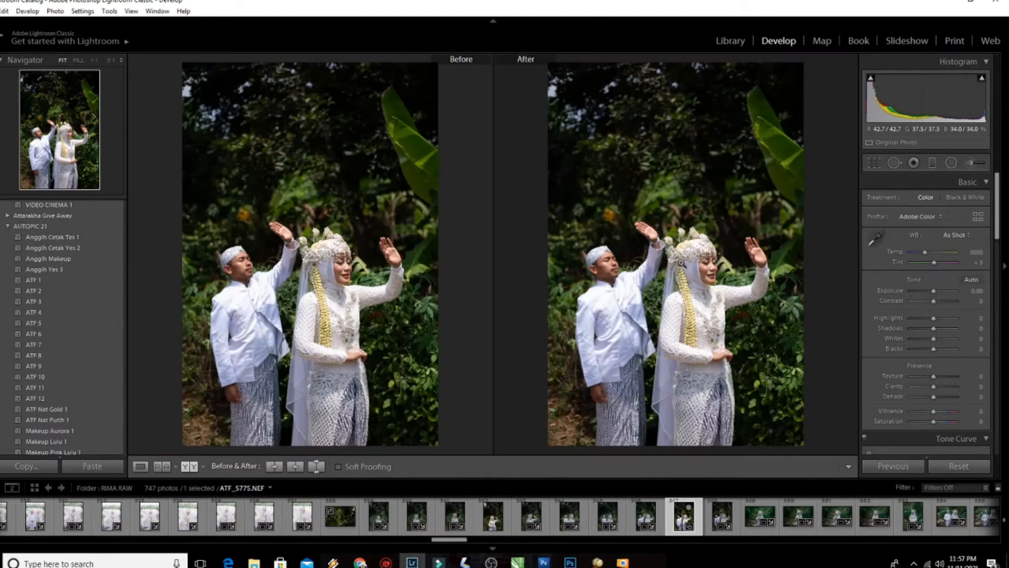
left_click(723, 286)
left_click_drag(645, 224, 723, 263)
left_click(737, 267)
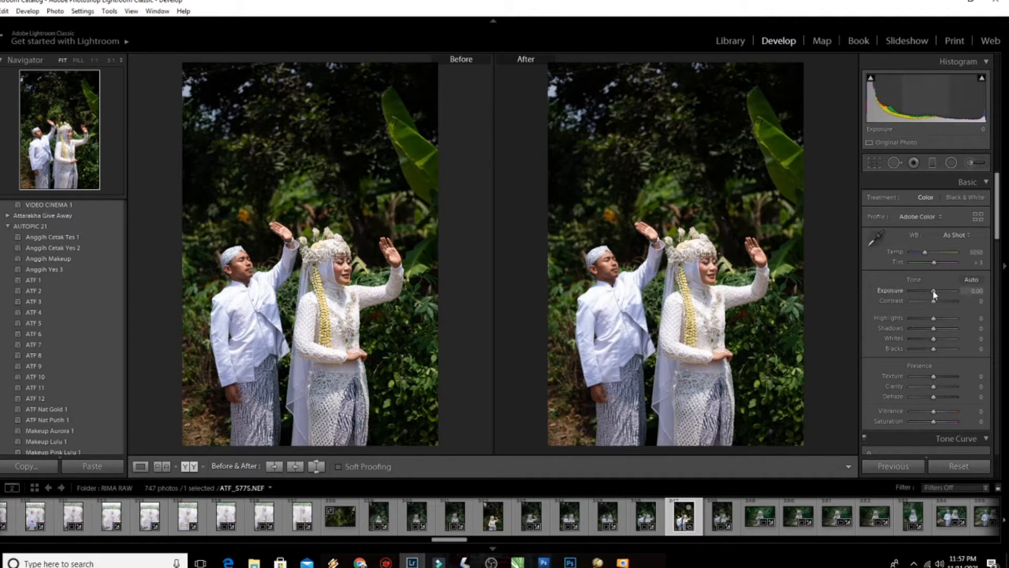
- Set the photo's Exposure to +0.71 and its white balance to Temp 5095 and Tint −11
left_click_drag(933, 291, 936, 290)
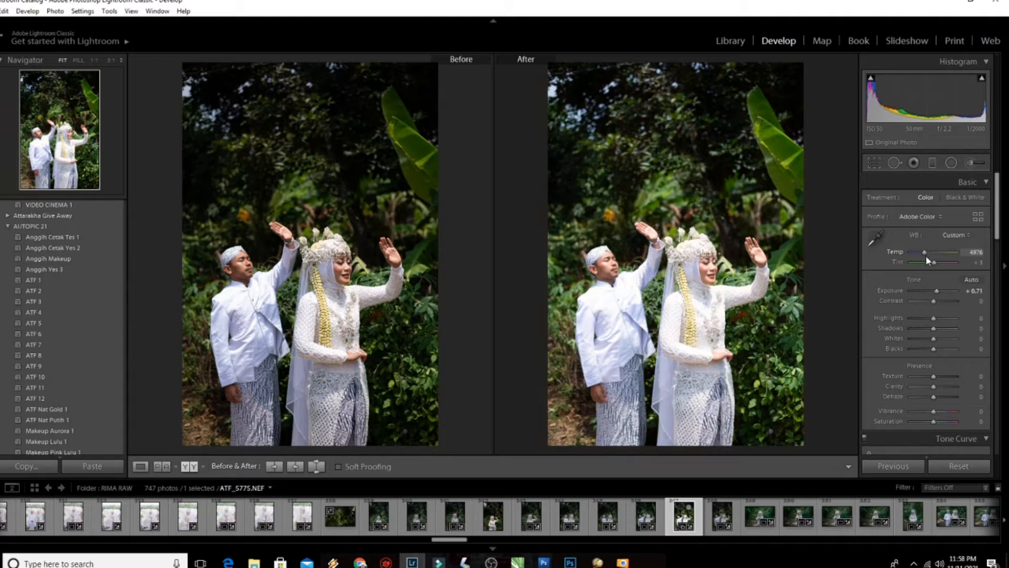
left_click_drag(927, 256, 927, 256)
left_click_drag(928, 260, 929, 262)
left_click_drag(935, 262, 933, 269)
- Set the tone values to Contrast −40, Highlights −29, Shadows +45, Whites −29 and Blacks +43
left_click_drag(933, 301, 925, 307)
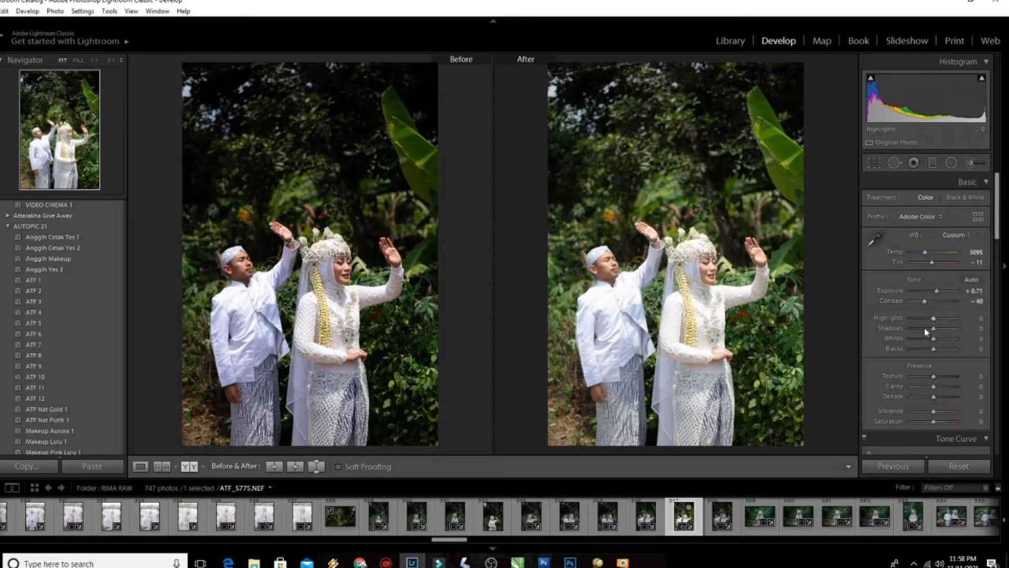
left_click_drag(934, 320, 929, 324)
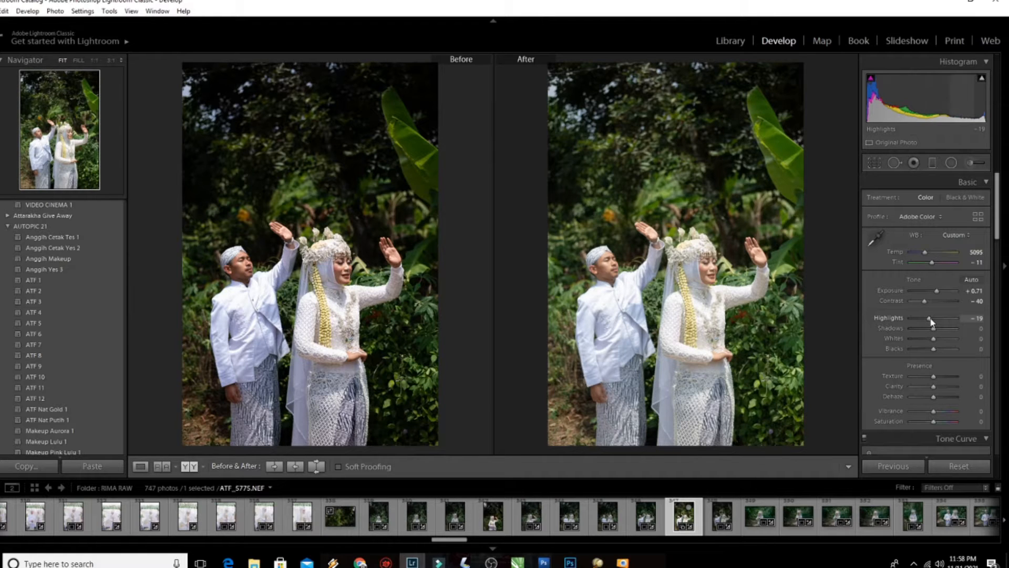
left_click_drag(931, 322, 928, 322)
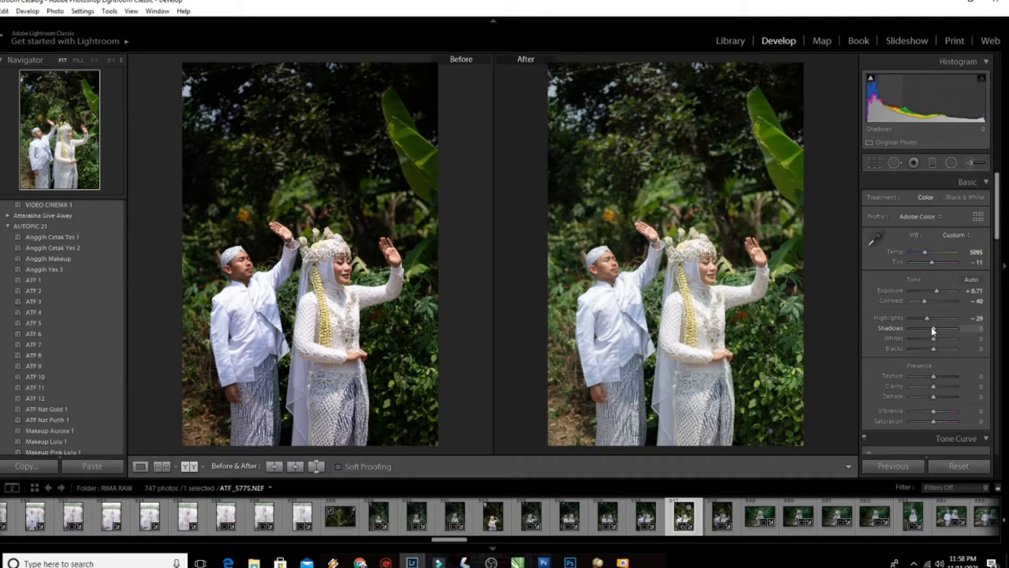
left_click_drag(933, 330, 943, 332)
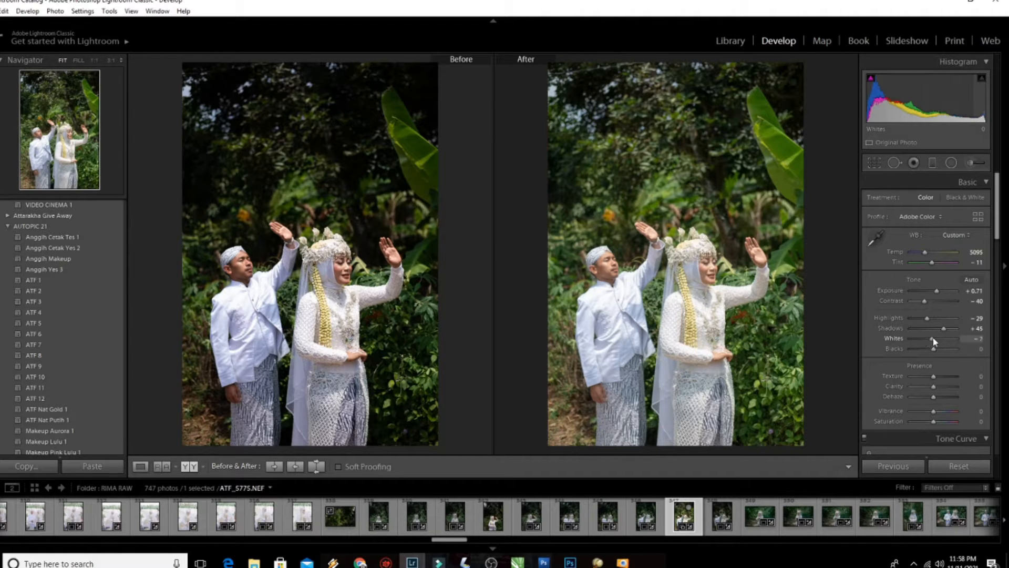
left_click_drag(933, 340, 946, 355)
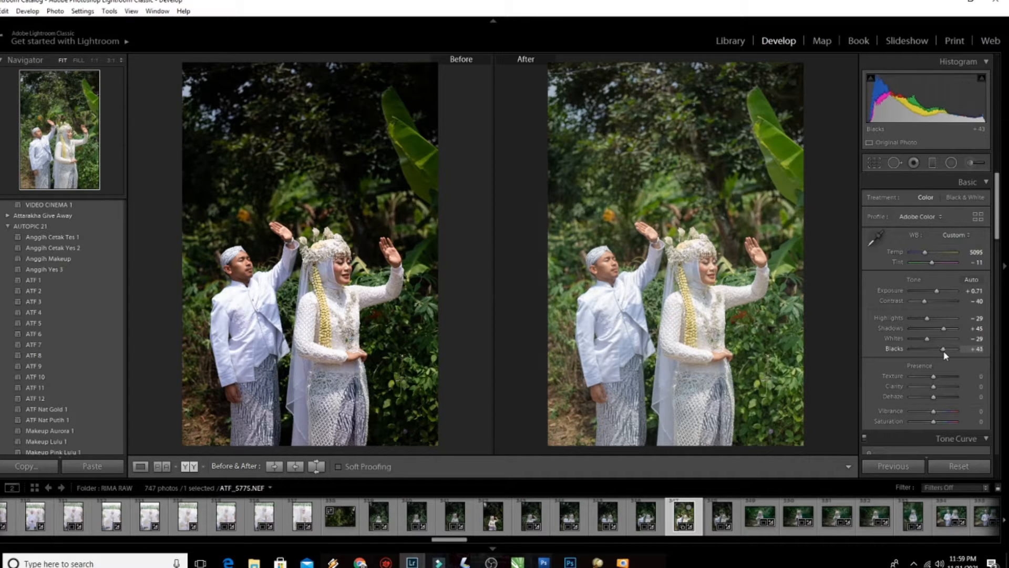
scroll(927, 377, "down", 2)
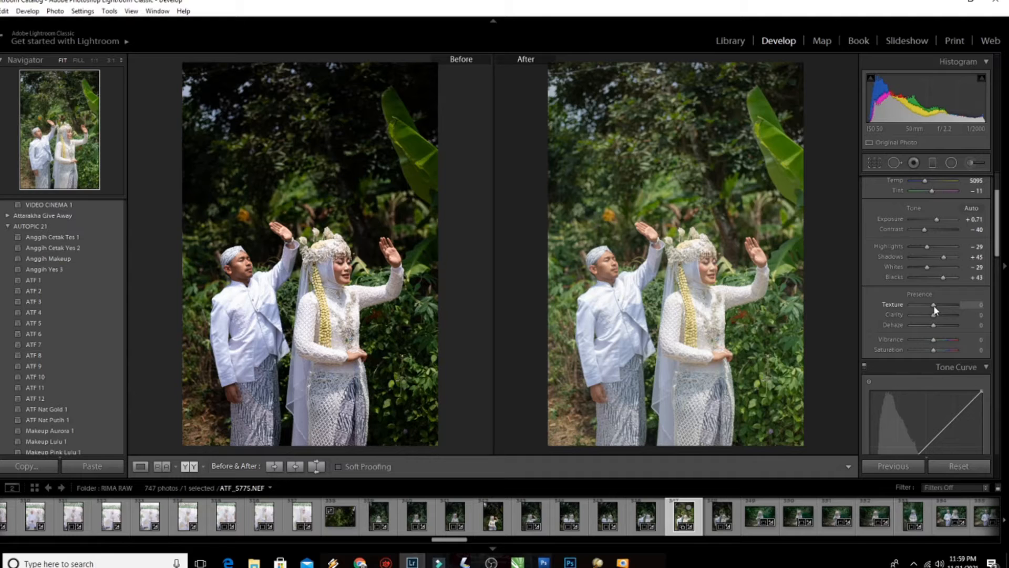
- Set the Presence values to Texture −2, Clarity −5, Dehaze +2 and Saturation −36
left_click_drag(934, 307, 934, 309)
left_click_drag(936, 351, 928, 357)
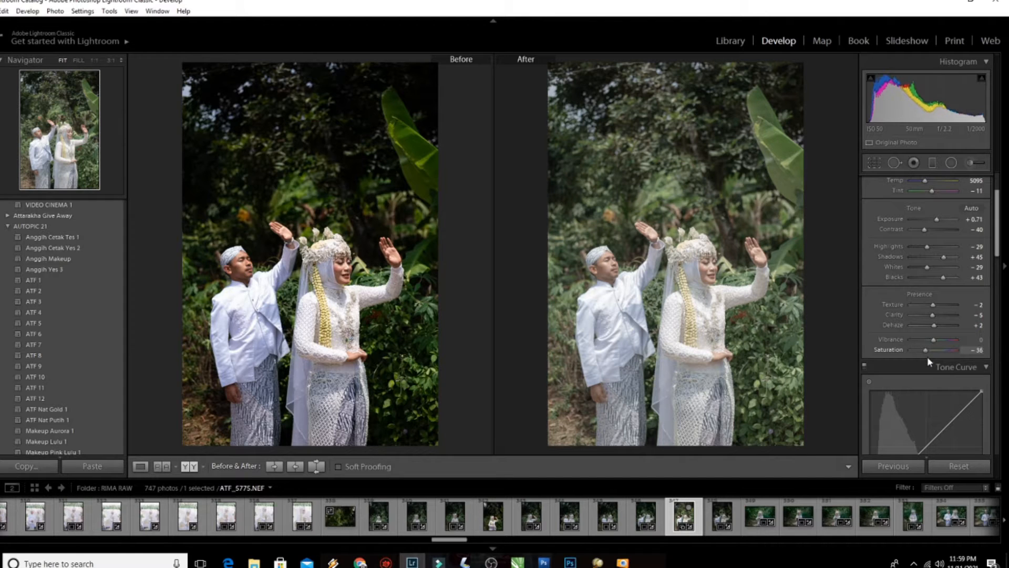
- Look through the Red, Green and Blue channels of the Tone Curve and return to the RGB channel
scroll(936, 368, "down", 3)
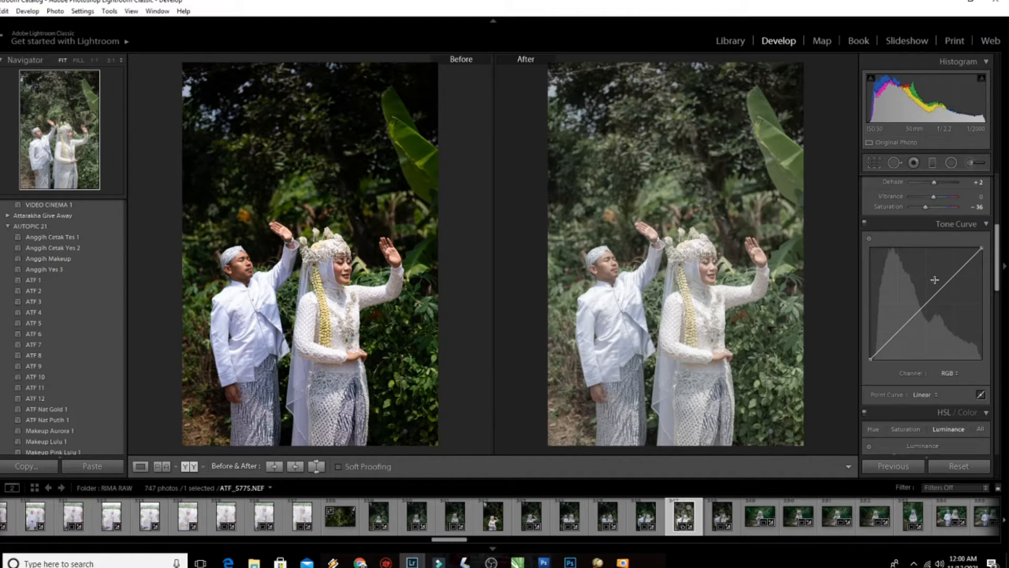
left_click(950, 373)
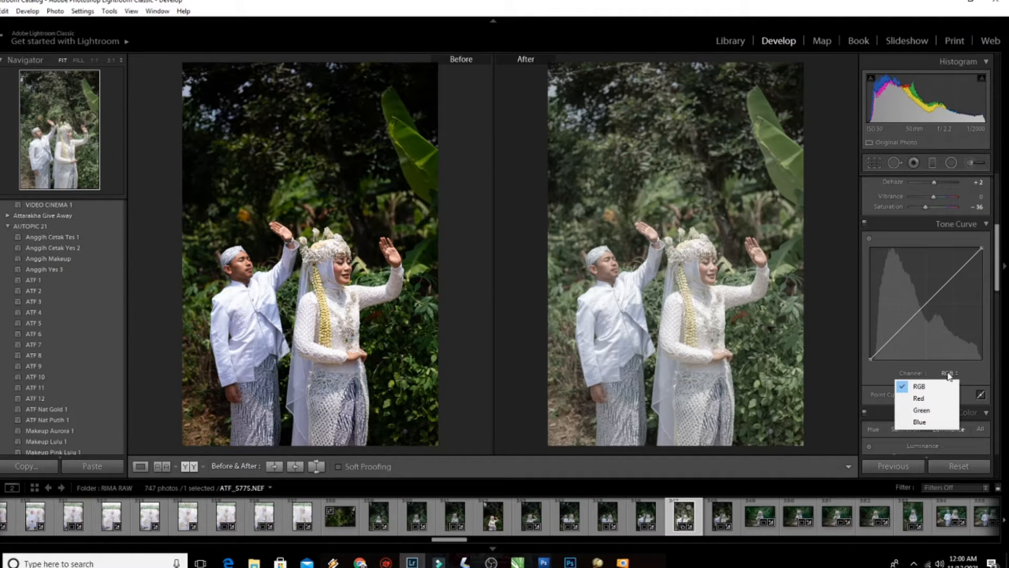
left_click(930, 399)
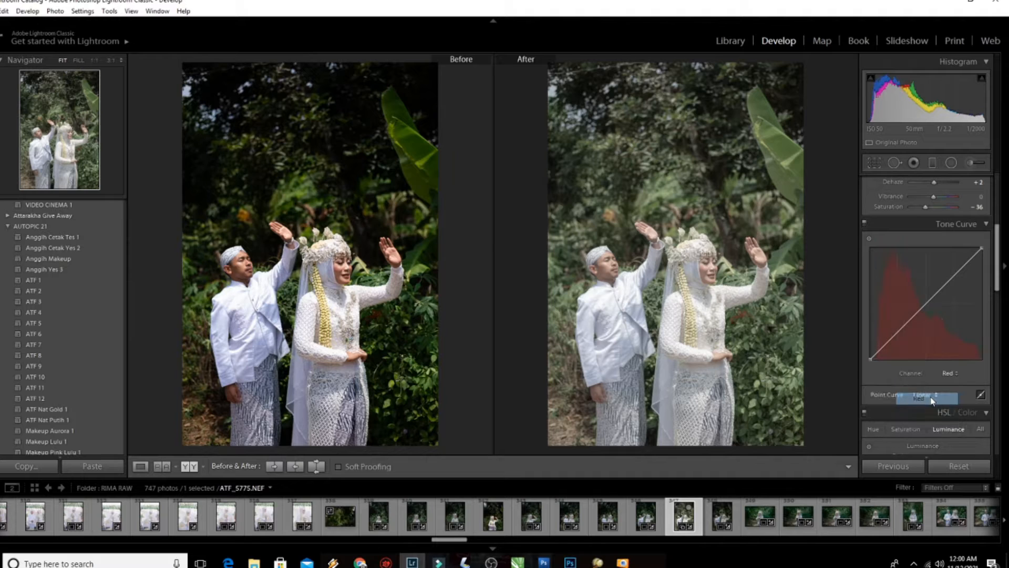
left_click(947, 375)
left_click(931, 411)
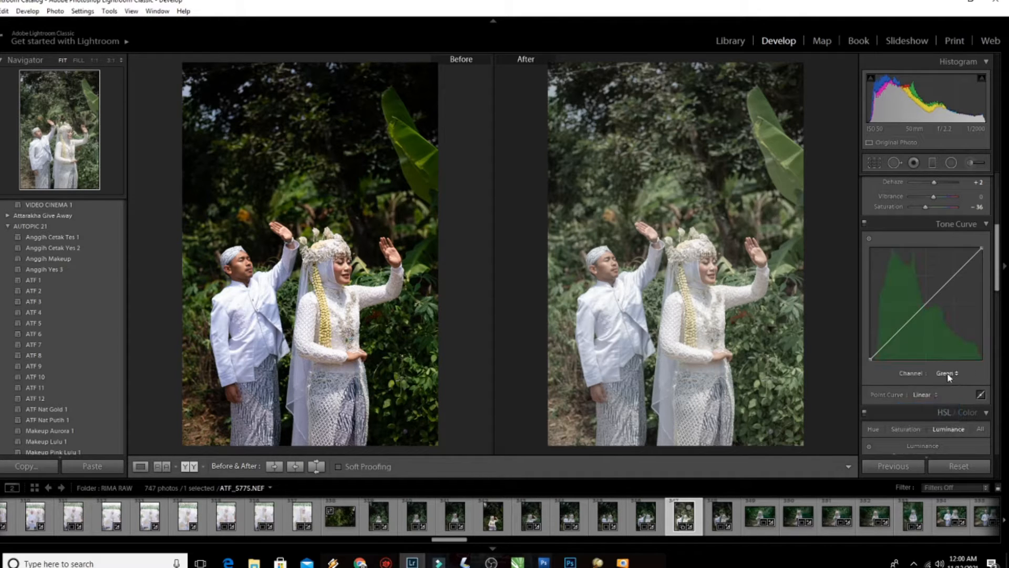
left_click(949, 376)
left_click(938, 417)
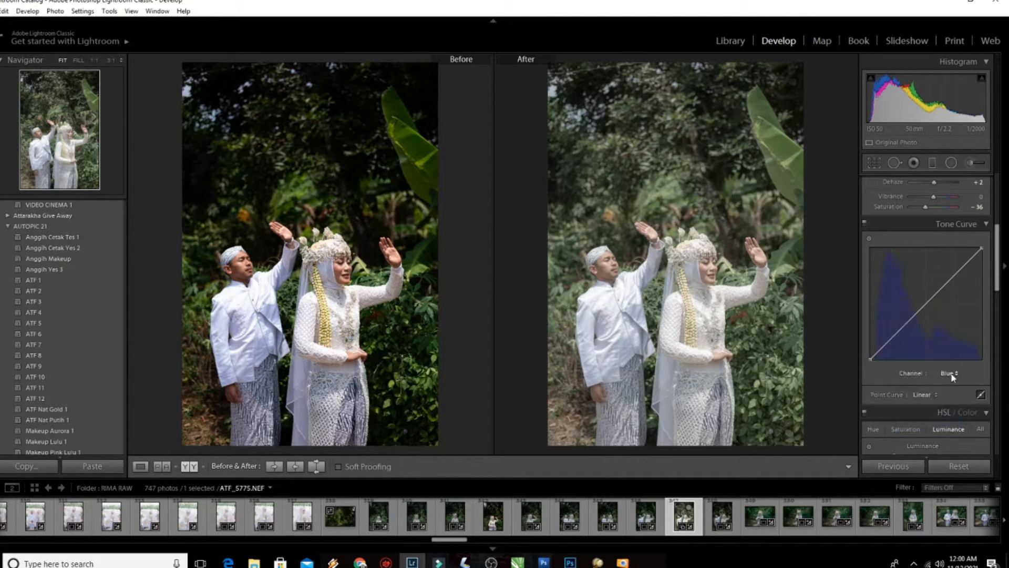
left_click(951, 375)
left_click(925, 384)
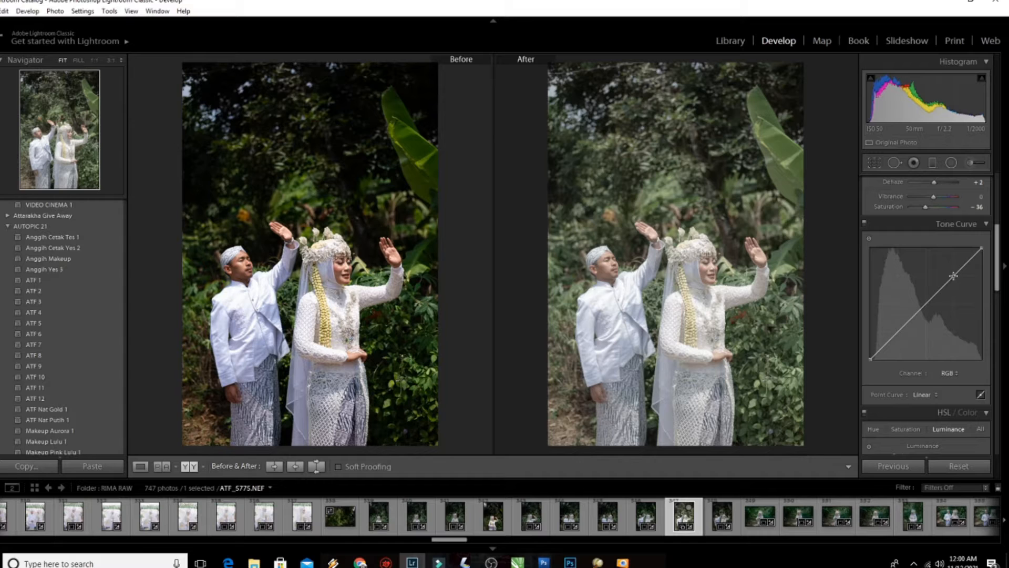
- Shape the RGB tone curve with a highlight and a shadow point, lowering the white end to about 90% and lifting the black end
left_click(942, 287)
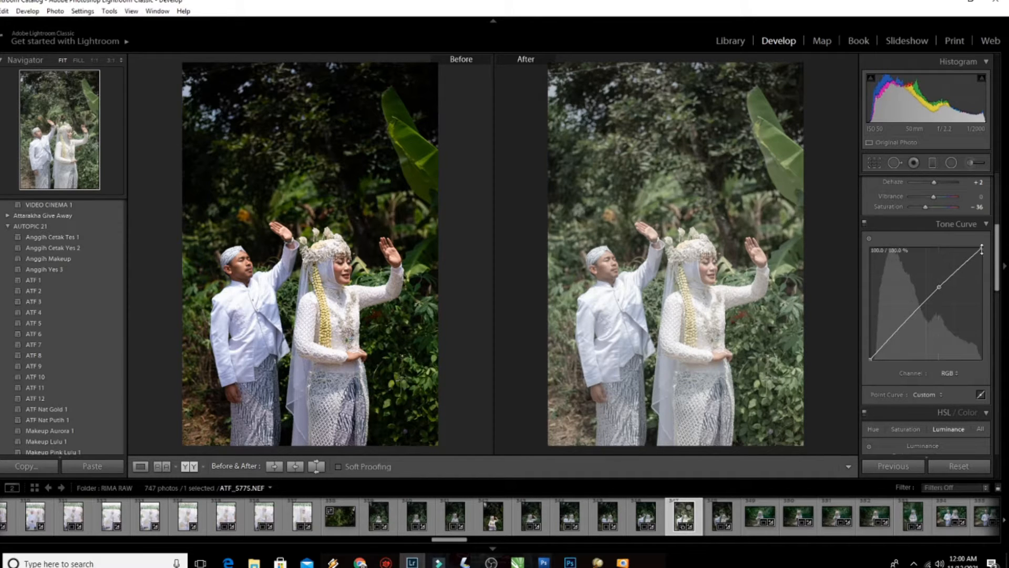
left_click_drag(984, 253, 990, 260)
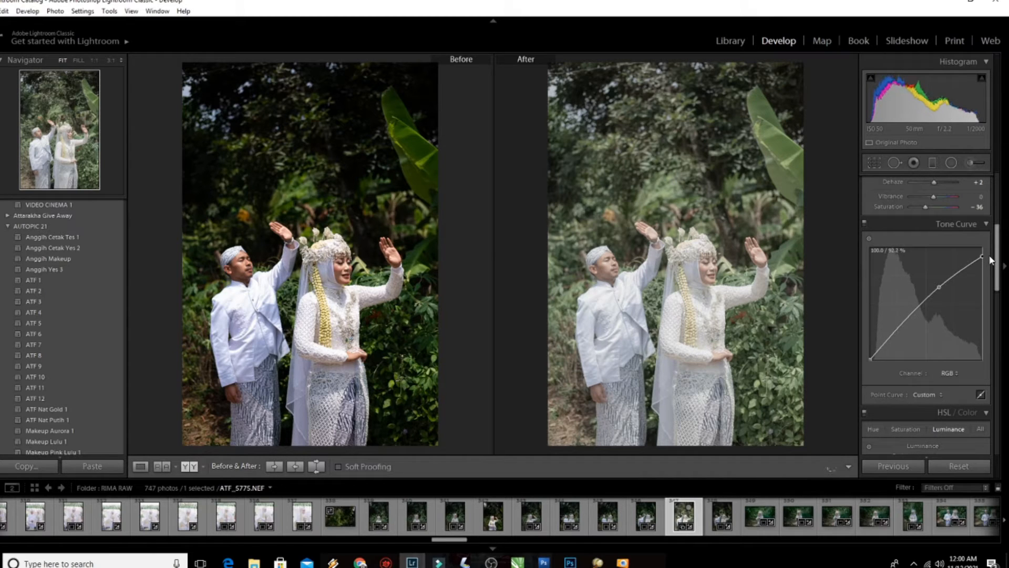
left_click(891, 335)
left_click_drag(891, 337, 888, 332)
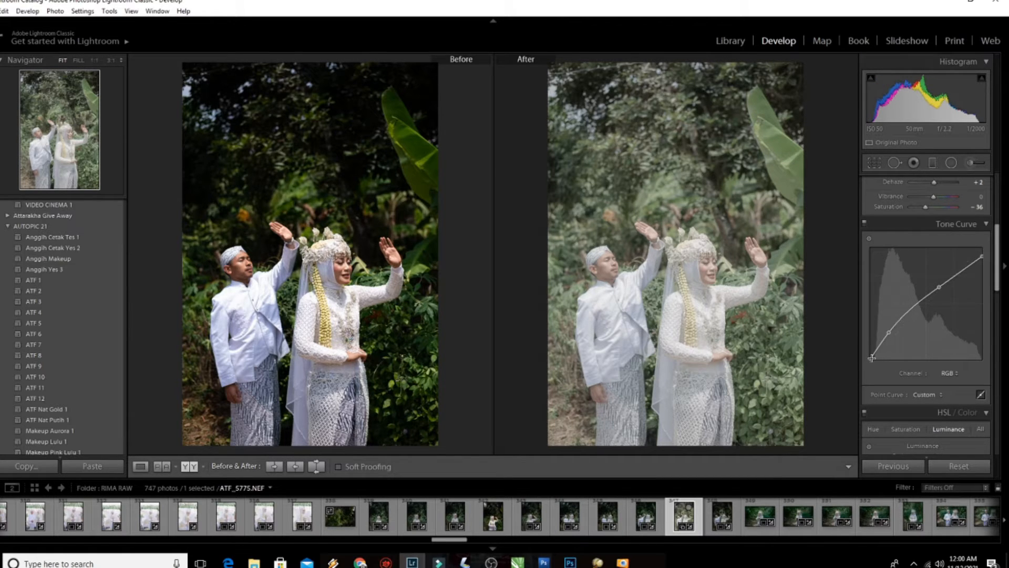
left_click_drag(871, 359, 893, 335)
key("ctrl+z")
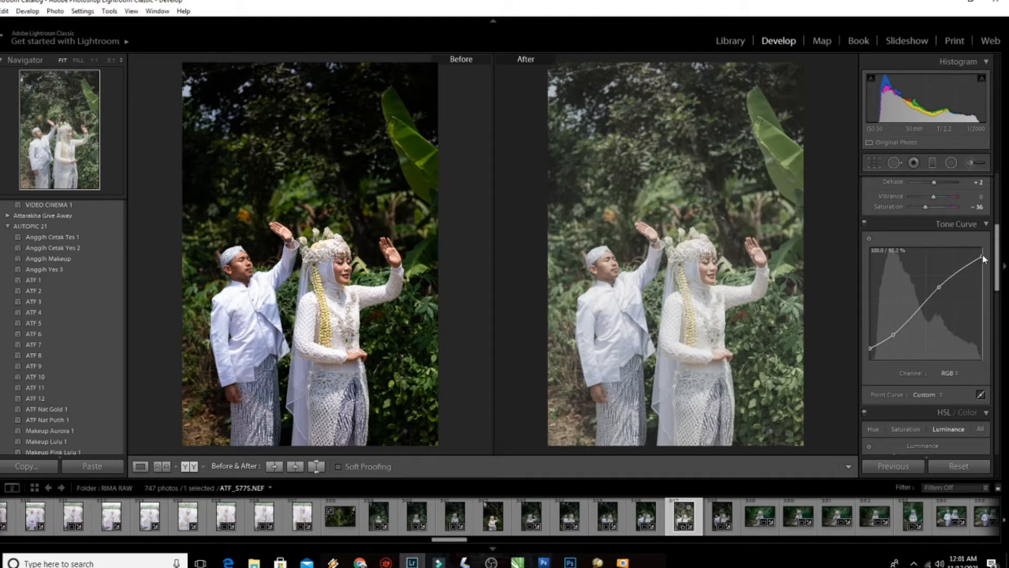
left_click_drag(984, 258, 988, 261)
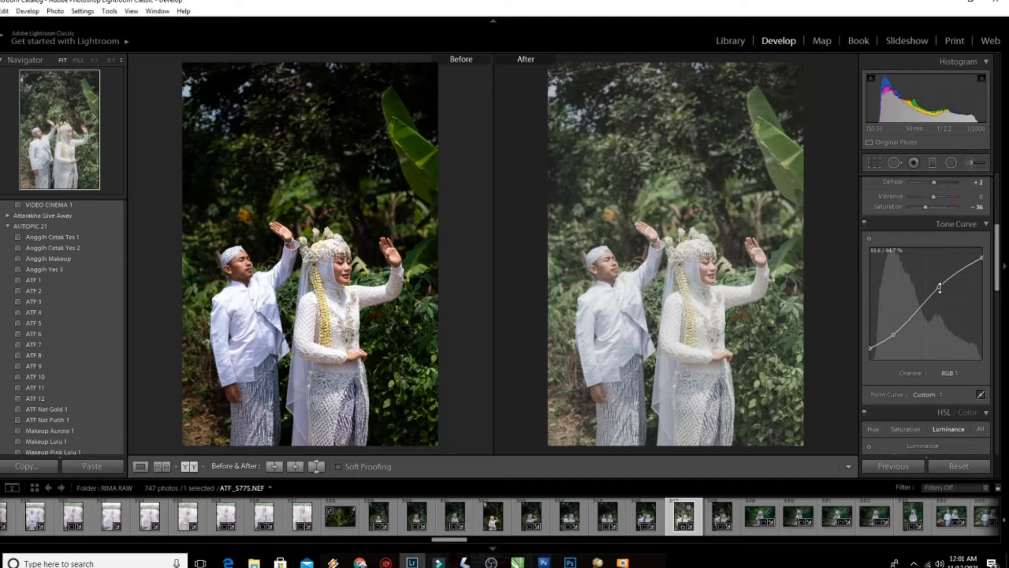
left_click_drag(940, 287, 949, 287)
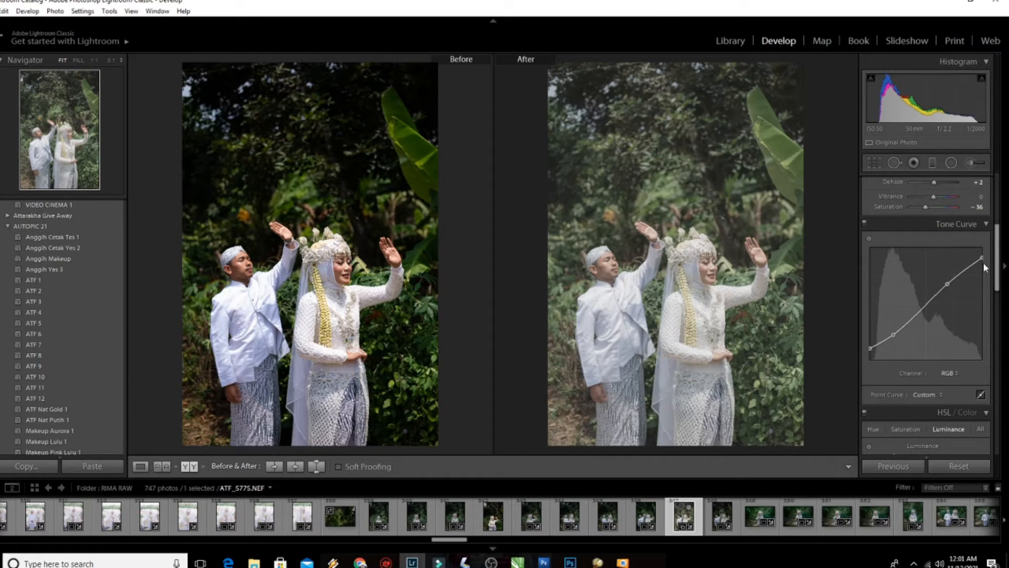
- Compare the HSL and Color layouts of the colour adjustments, ending on the HSL Luminance values
scroll(944, 384, "down", 3)
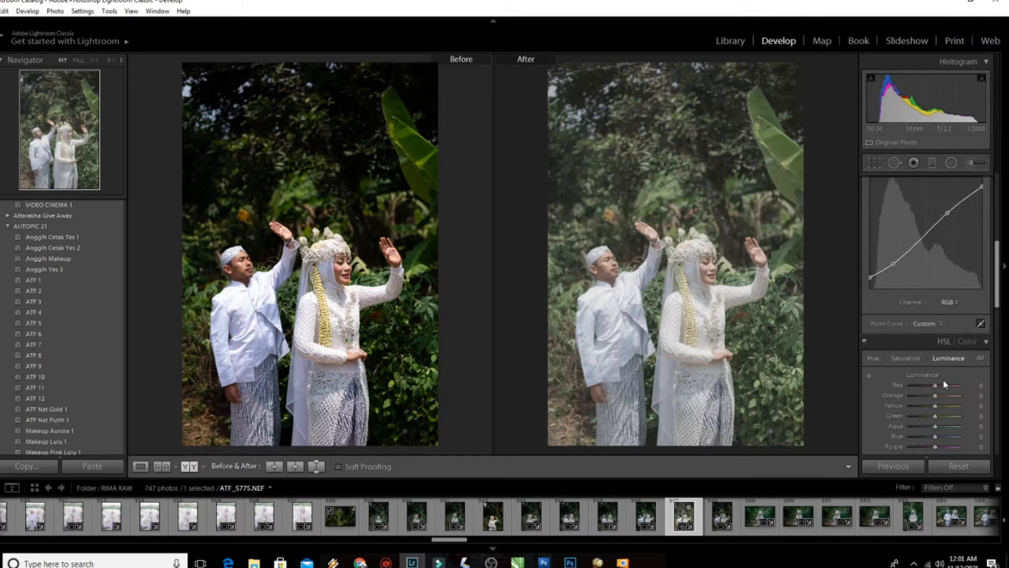
scroll(953, 364, "down", 3)
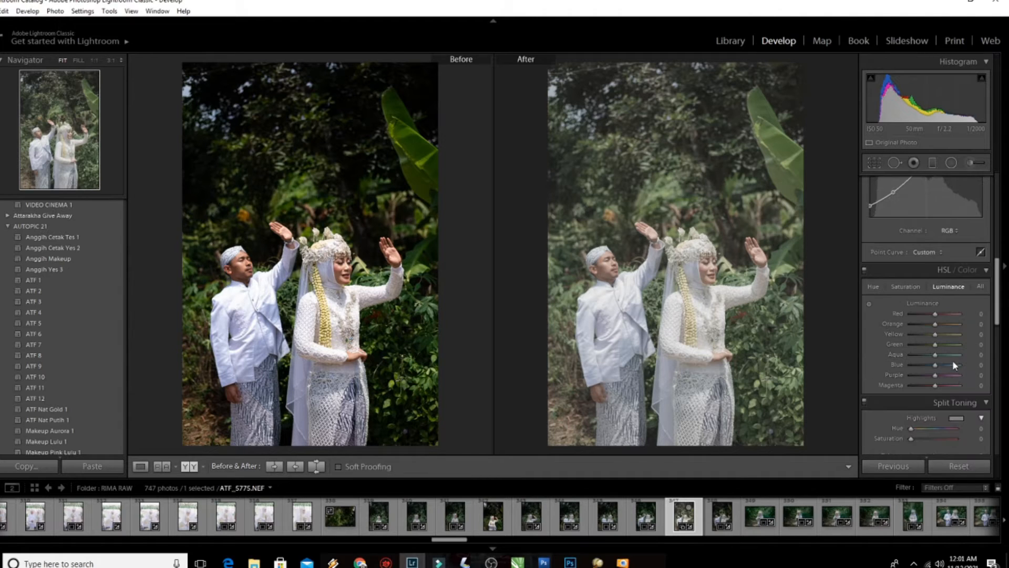
scroll(998, 324, "down", 2)
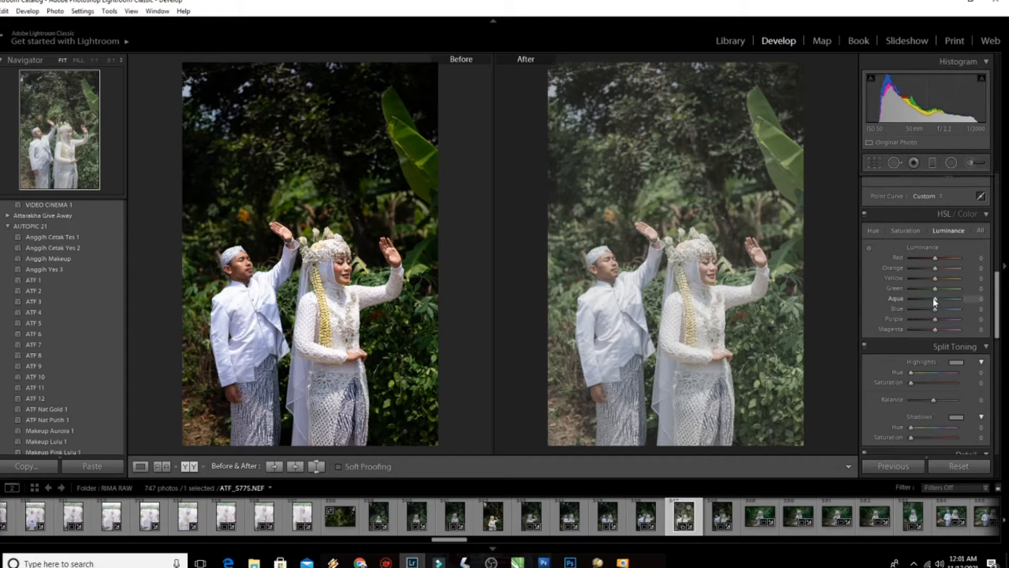
left_click(952, 216)
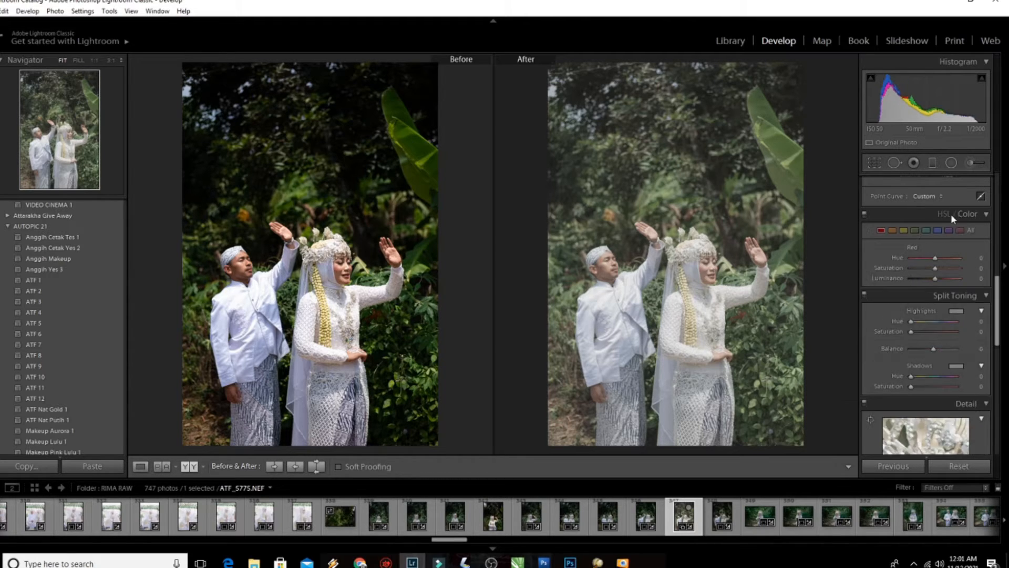
left_click(943, 213)
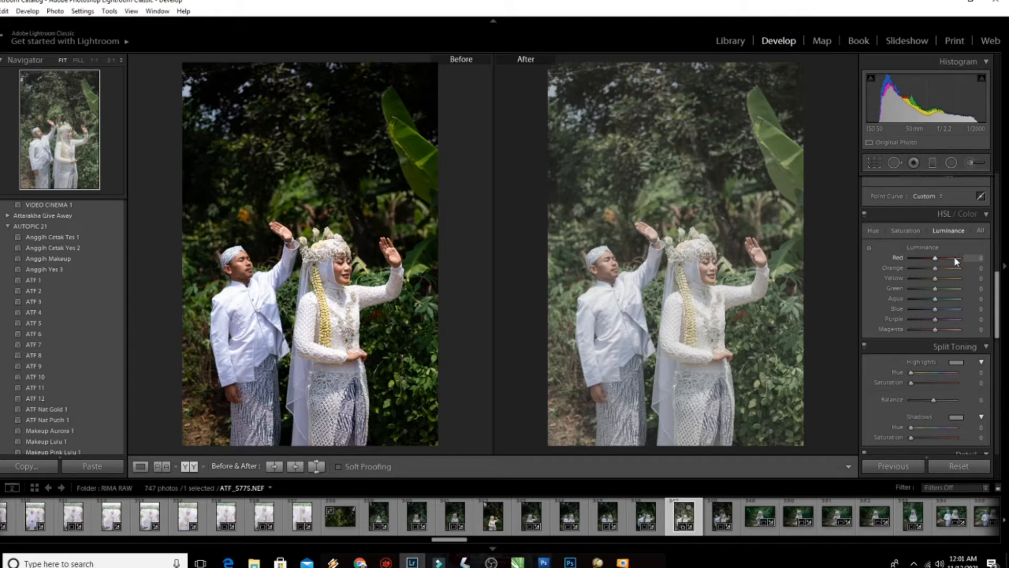
left_click(962, 214)
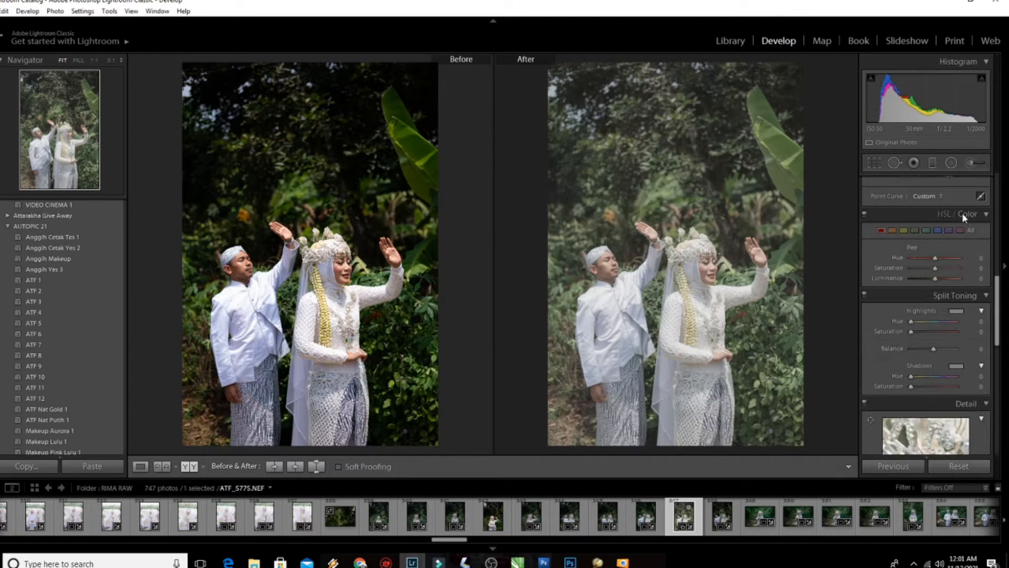
left_click(944, 213)
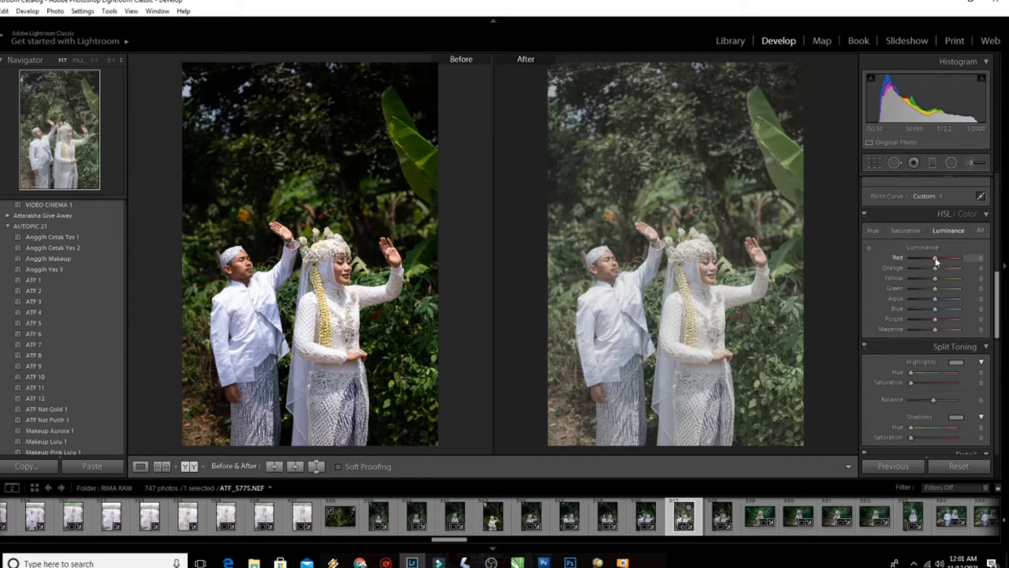
- Set the HSL Luminance of Red to +44 and Orange to +42
left_click_drag(936, 258, 939, 259)
left_click_drag(942, 262, 944, 260)
left_click_drag(937, 269, 939, 269)
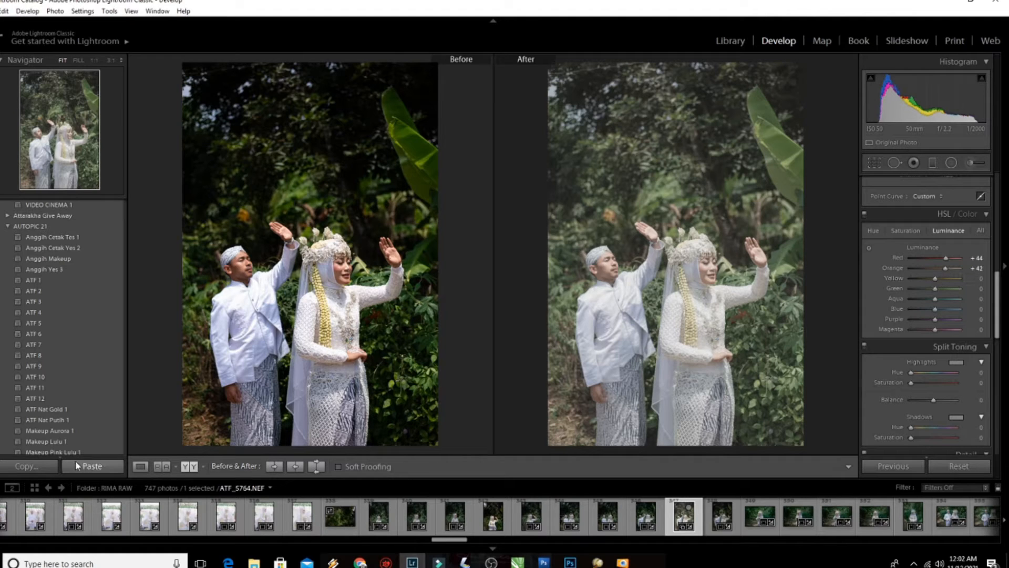
- Try the ATF Nat Gold 1 and ATF 12 presets to inspect their HSL values, and undo both
left_click(52, 408)
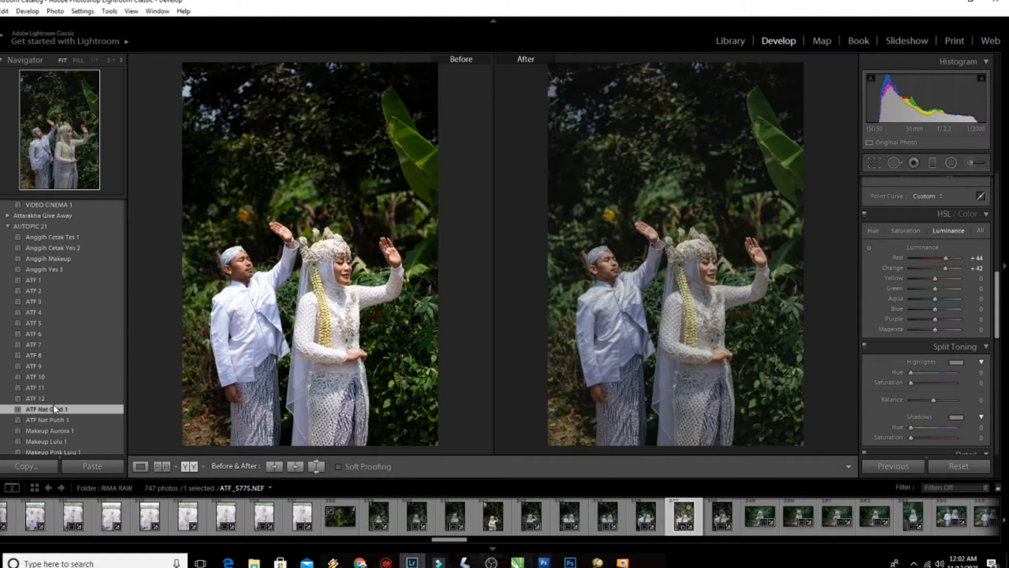
left_click(910, 232)
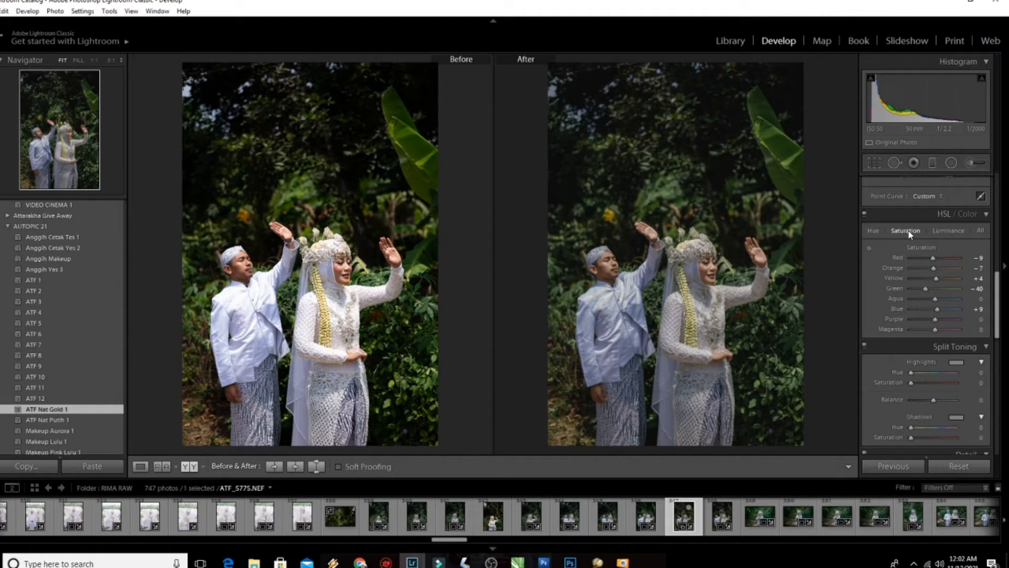
left_click(874, 231)
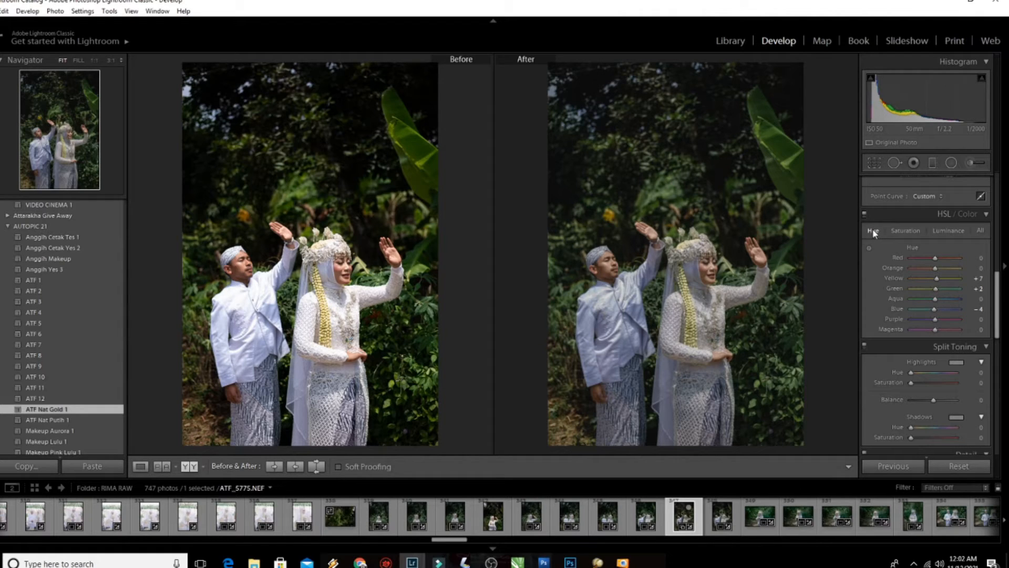
left_click(34, 399)
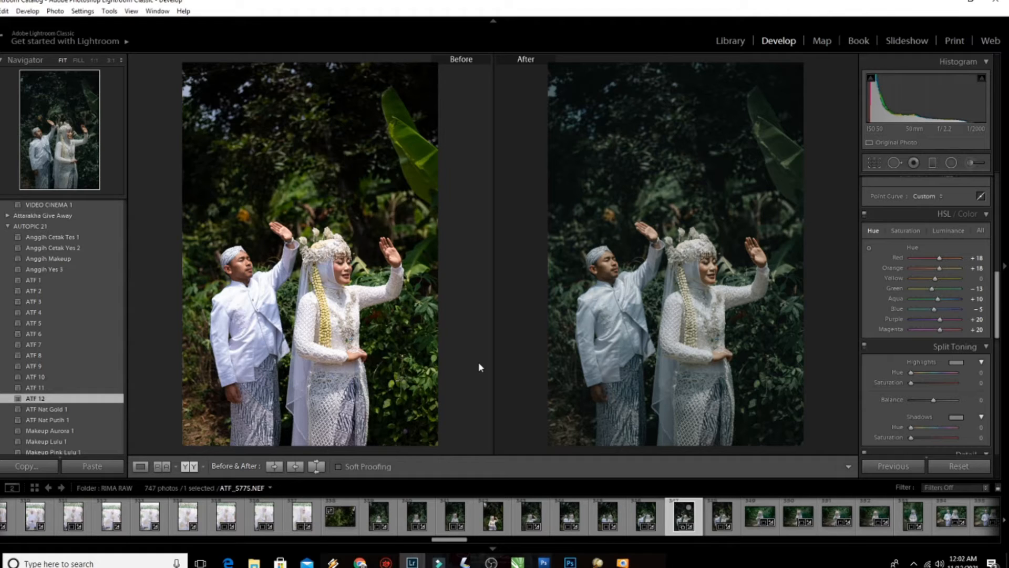
left_click(905, 232)
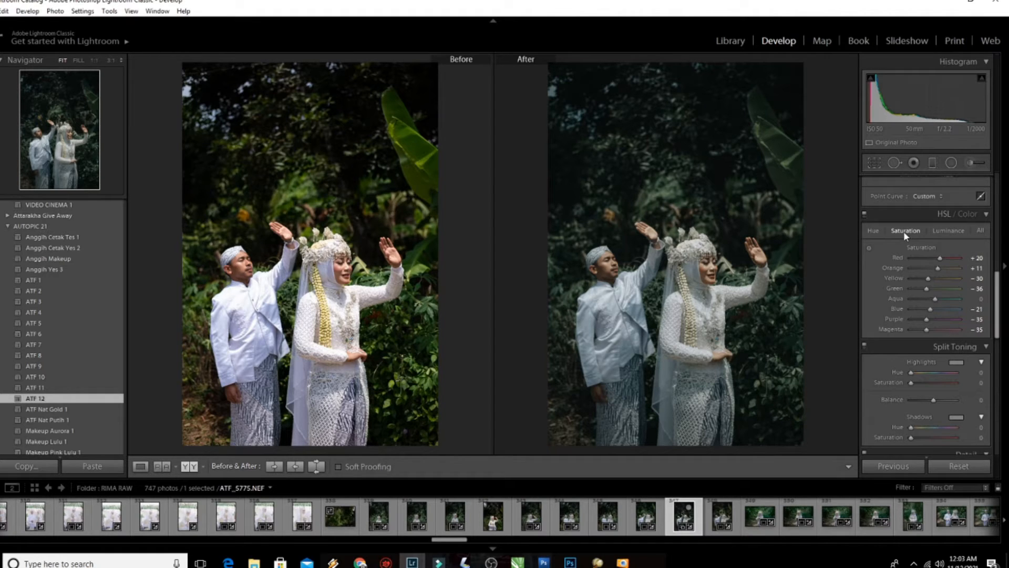
key("ctrl+z")
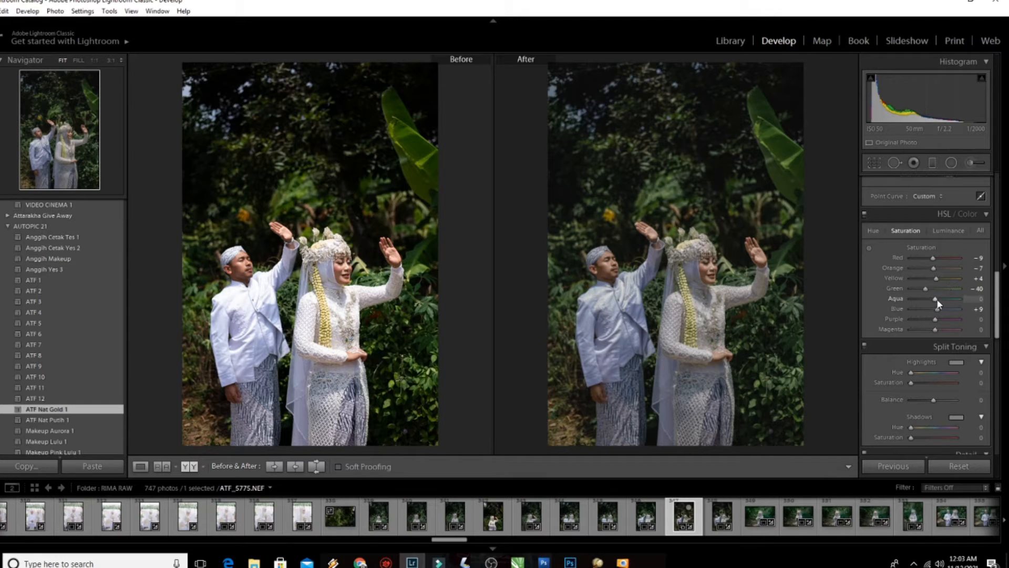
left_click(954, 232)
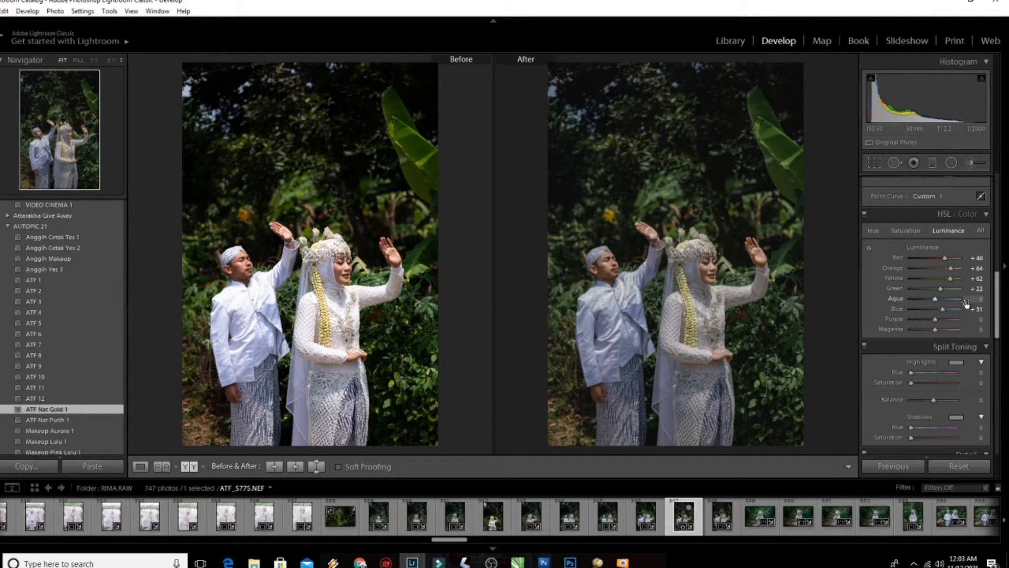
key("ctrl+z")
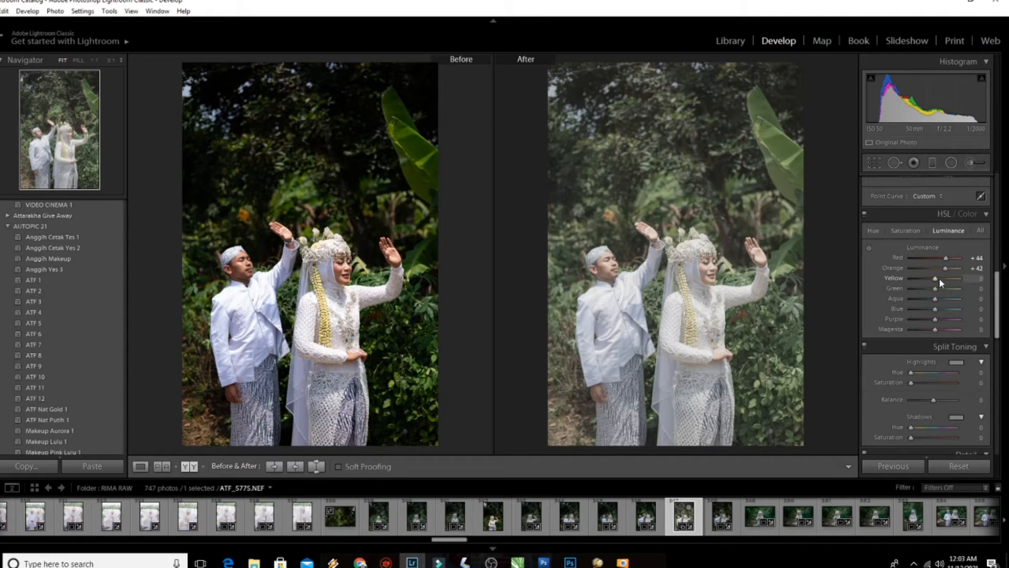
- Set the HSL Luminance of Yellow to +38, Green to +18, Aqua to −11 and Blue to −22
left_click_drag(940, 279, 943, 280)
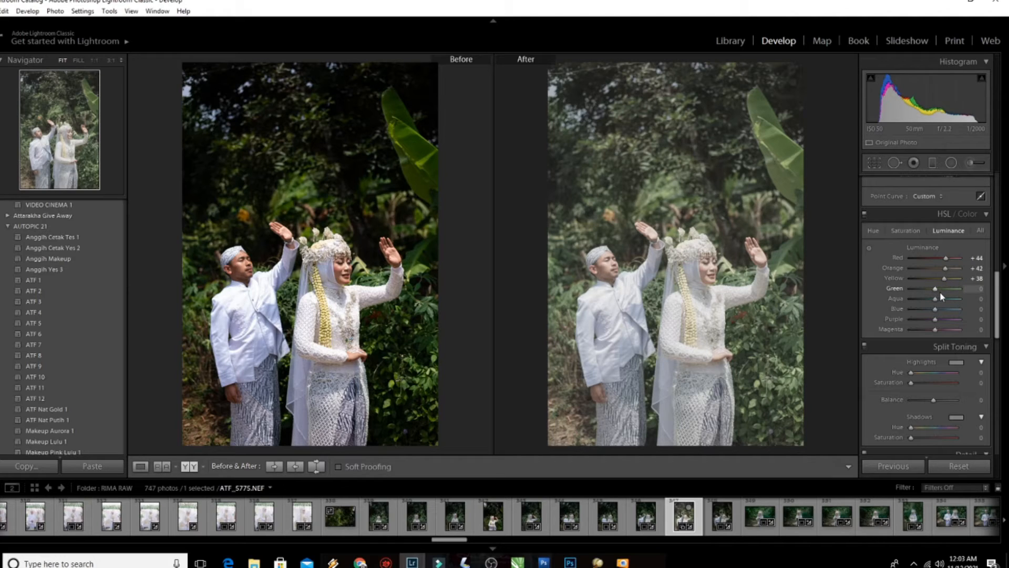
left_click_drag(937, 290, 941, 290)
left_click_drag(938, 299, 938, 299)
left_click_drag(939, 299, 933, 299)
left_click_drag(935, 310, 929, 310)
left_click_drag(932, 315, 931, 316)
scroll(939, 314, "down", 2)
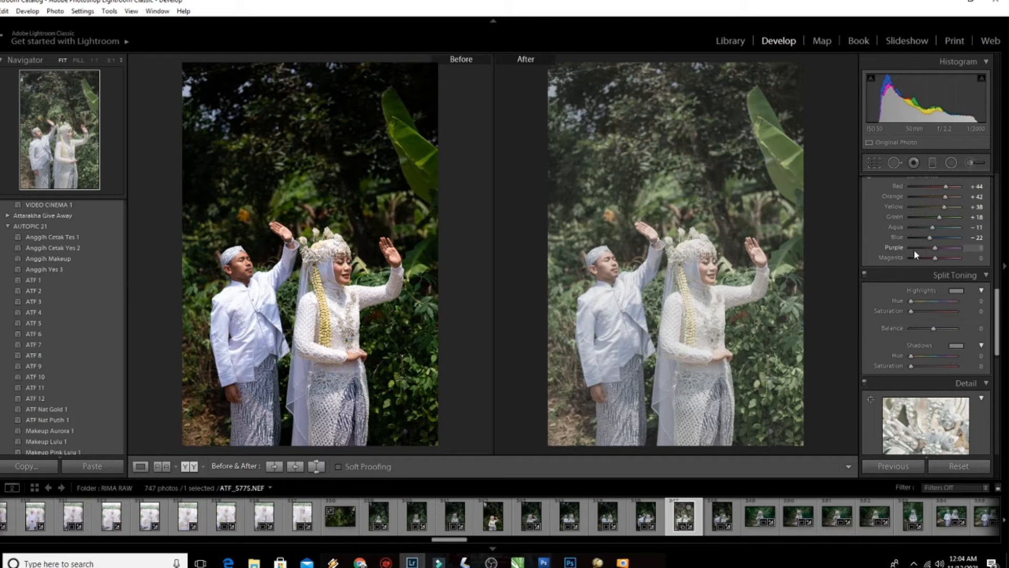
scroll(924, 264, "up", 2)
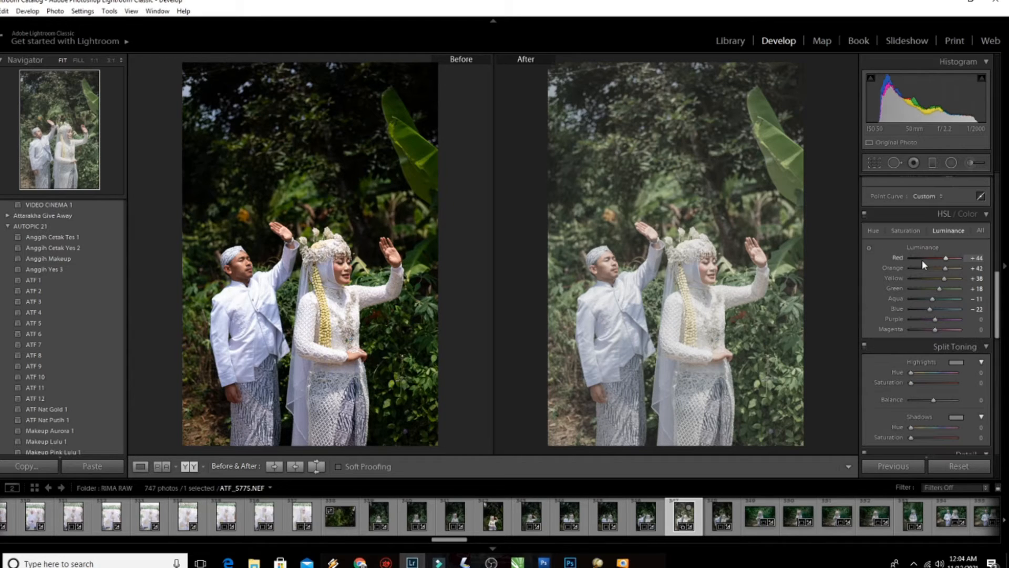
- Set the HSL Saturation of Red to +20, Orange to +11, Yellow to −29 and Green to −36
left_click(907, 230)
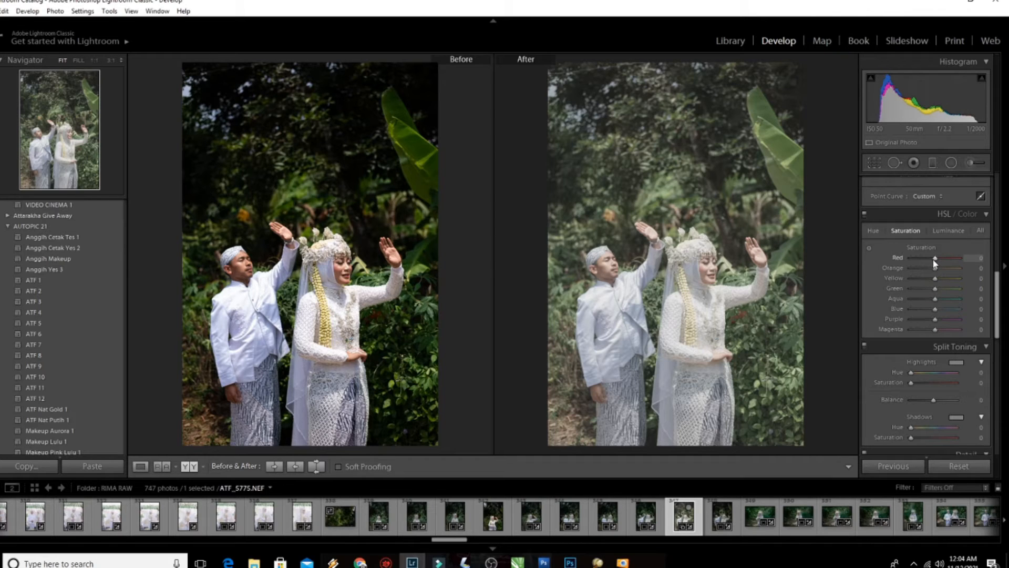
left_click_drag(934, 266, 940, 265)
left_click_drag(936, 268, 940, 269)
left_click_drag(932, 280, 929, 286)
left_click_drag(930, 286, 931, 288)
left_click_drag(932, 288, 927, 295)
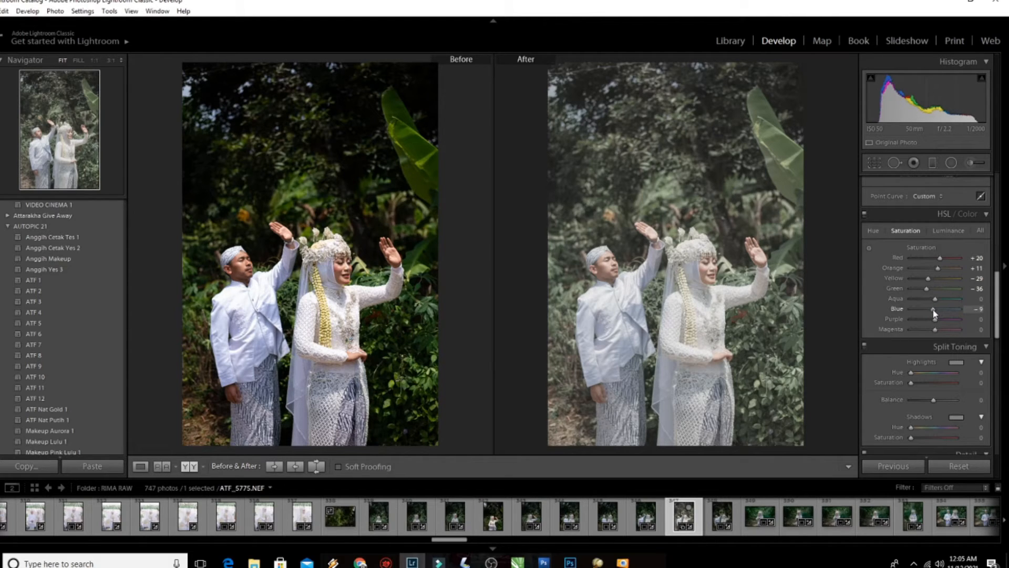
- Reduce the HSL Saturation of Blue, Purple and Magenta
left_click_drag(935, 310, 933, 316)
left_click_drag(935, 319, 930, 321)
left_click_drag(935, 329, 933, 330)
- Set the HSL Hue of Red to +18, Orange to +20, Yellow to +4, Green to −13, Aqua to +11 and Blue to −7
left_click(873, 231)
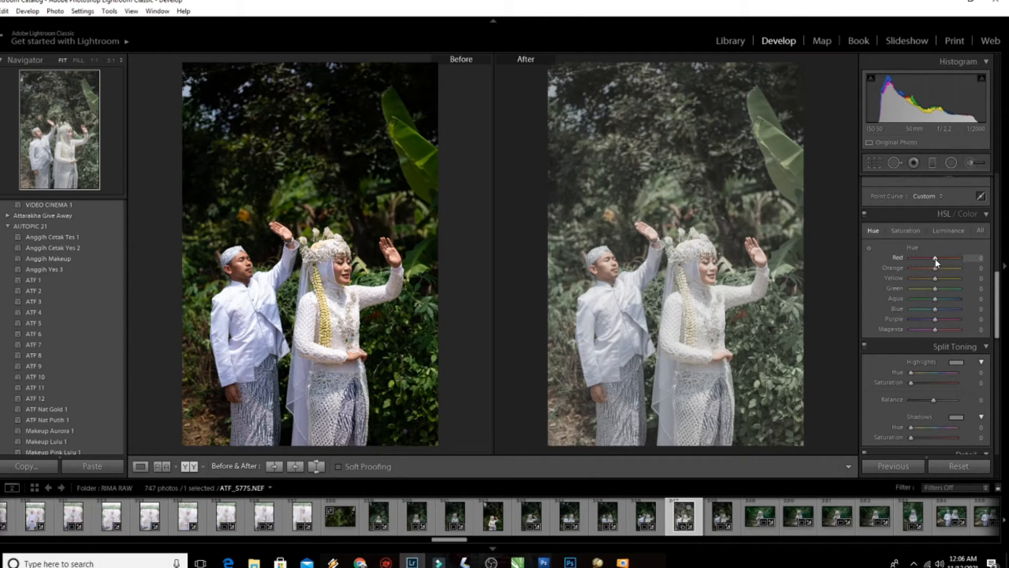
left_click_drag(936, 260, 938, 261)
left_click_drag(938, 265, 939, 268)
left_click_drag(934, 278, 936, 280)
left_click_drag(935, 292, 932, 293)
left_click_drag(934, 299, 937, 301)
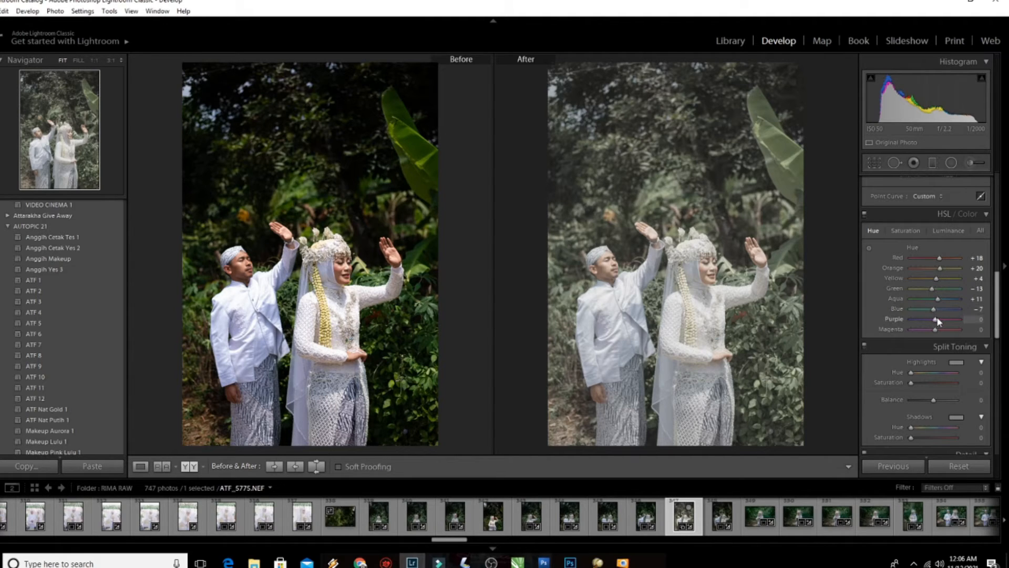
- Set the HSL Hue of both Purple and Magenta to +20
left_click_drag(936, 318, 941, 320)
left_click_drag(939, 330, 942, 329)
scroll(923, 367, "down", 3)
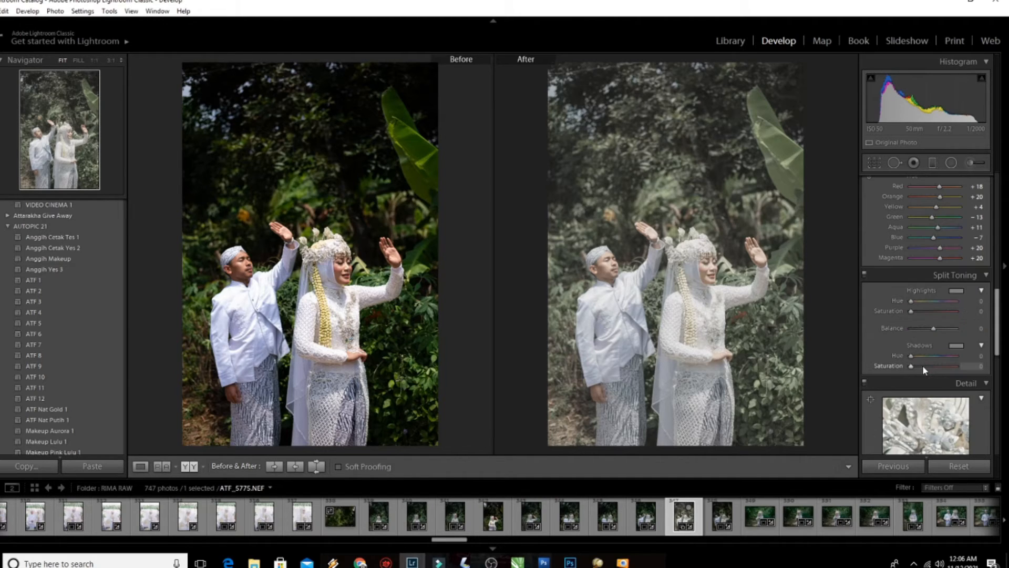
scroll(923, 370, "up", 3)
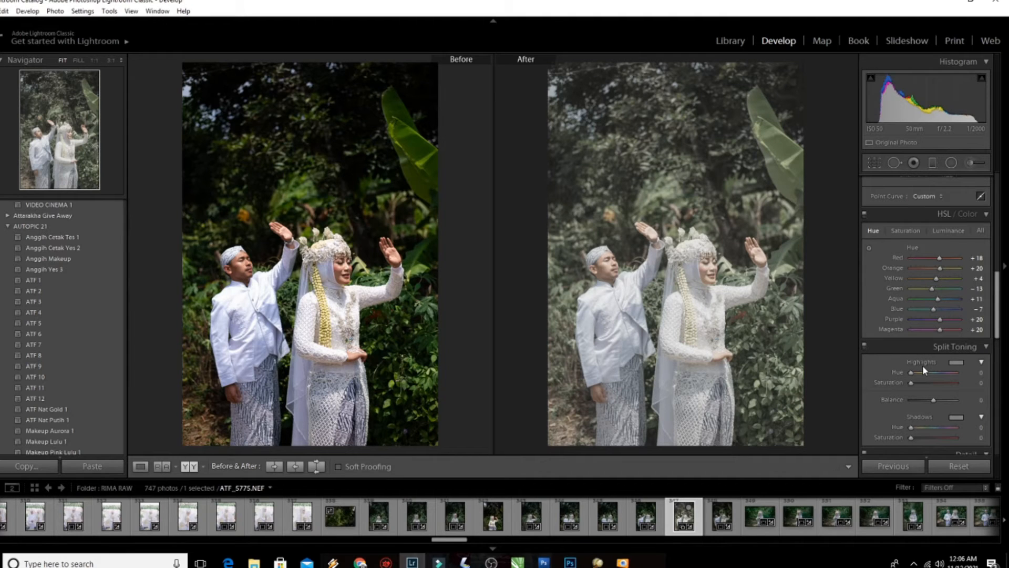
- Tint the Split Toning highlights a faint warm tone with Hue 30 and Saturation 1
scroll(937, 369, "down", 3)
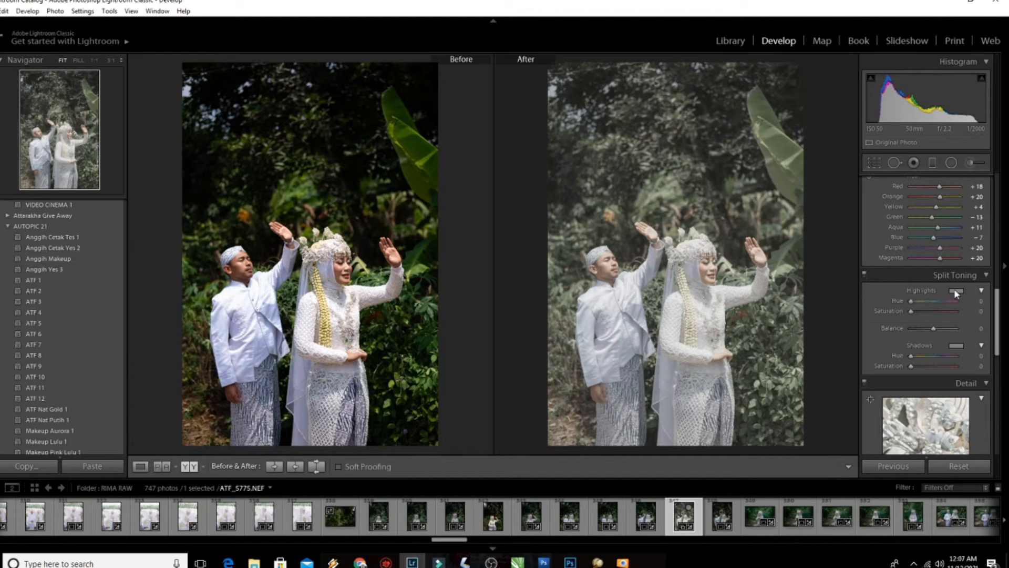
scroll(954, 289, "down", 3)
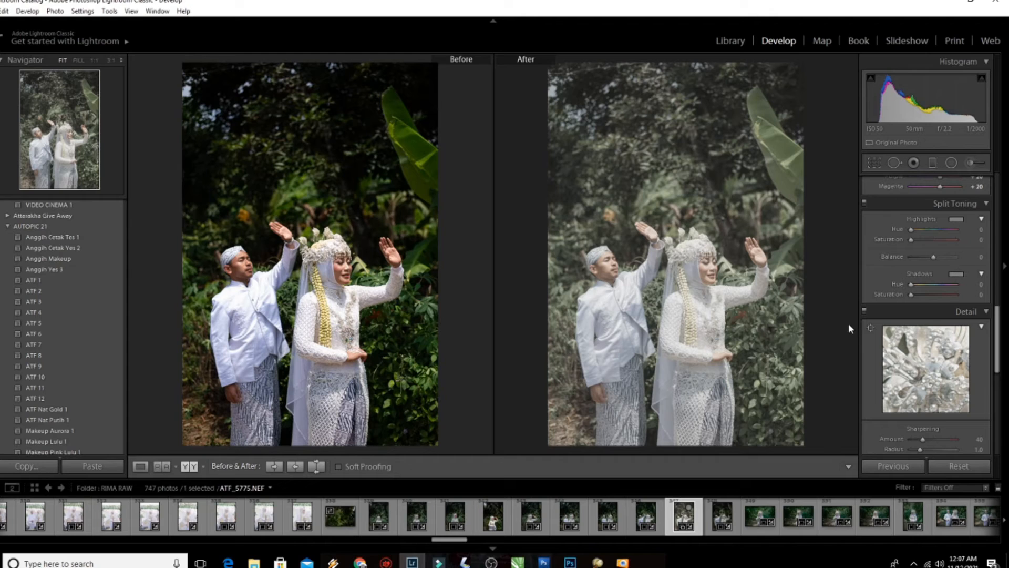
left_click(754, 268)
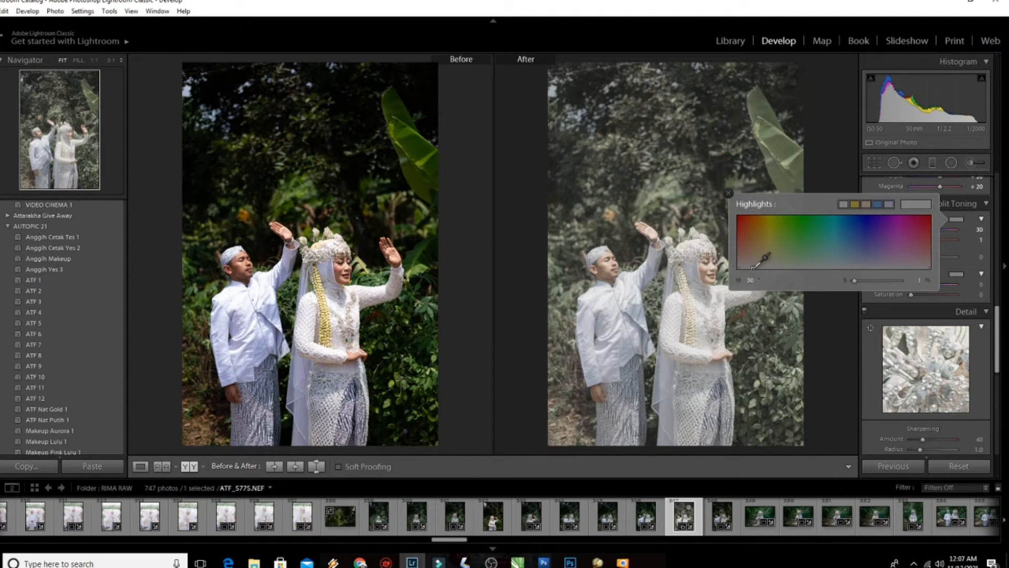
left_click(809, 337)
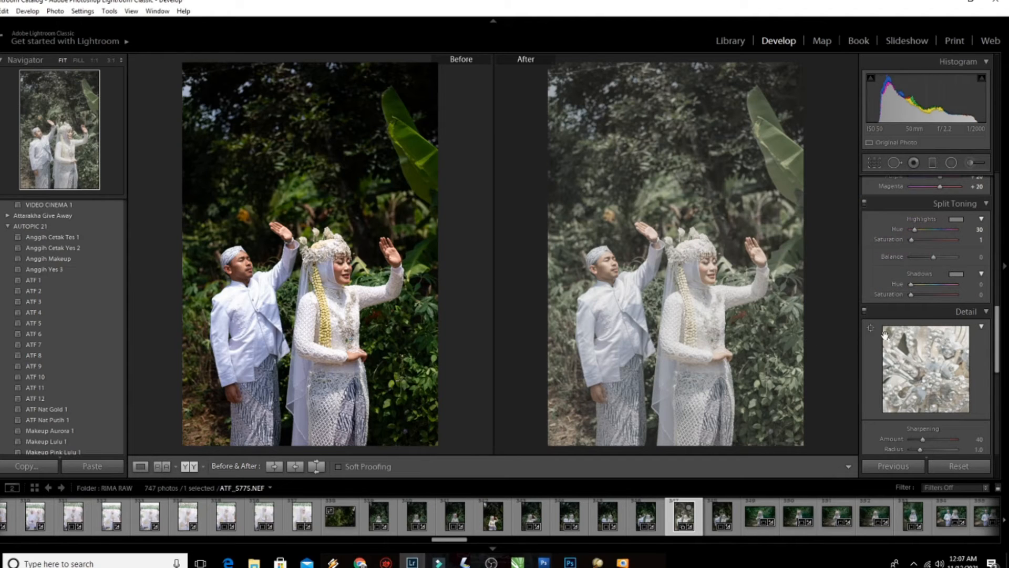
- Reduce the Sharpening Amount in the Detail settings to 9
scroll(939, 362, "down", 3)
scroll(940, 363, "down", 3)
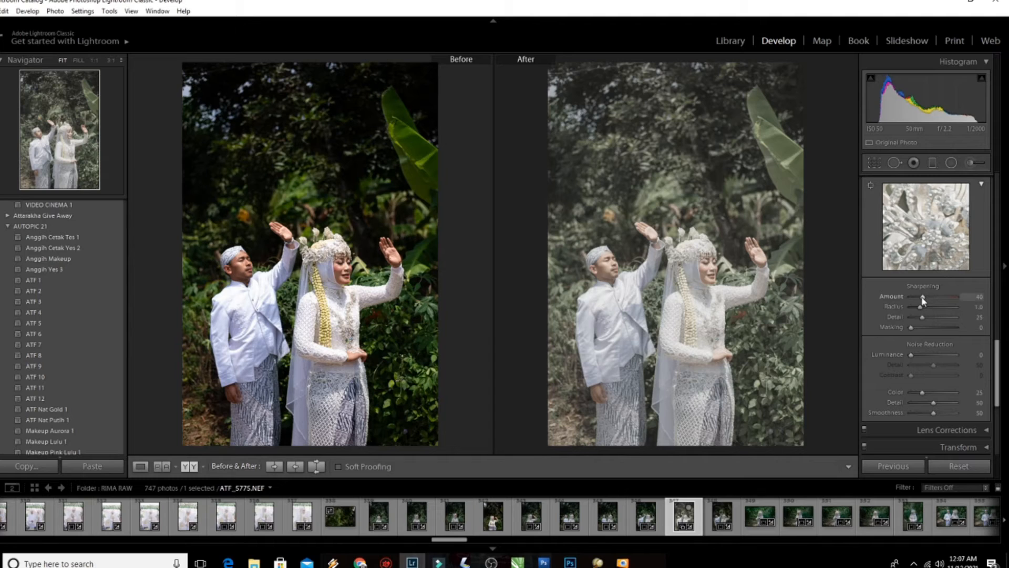
left_click_drag(923, 300, 914, 301)
scroll(923, 323, "down", 3)
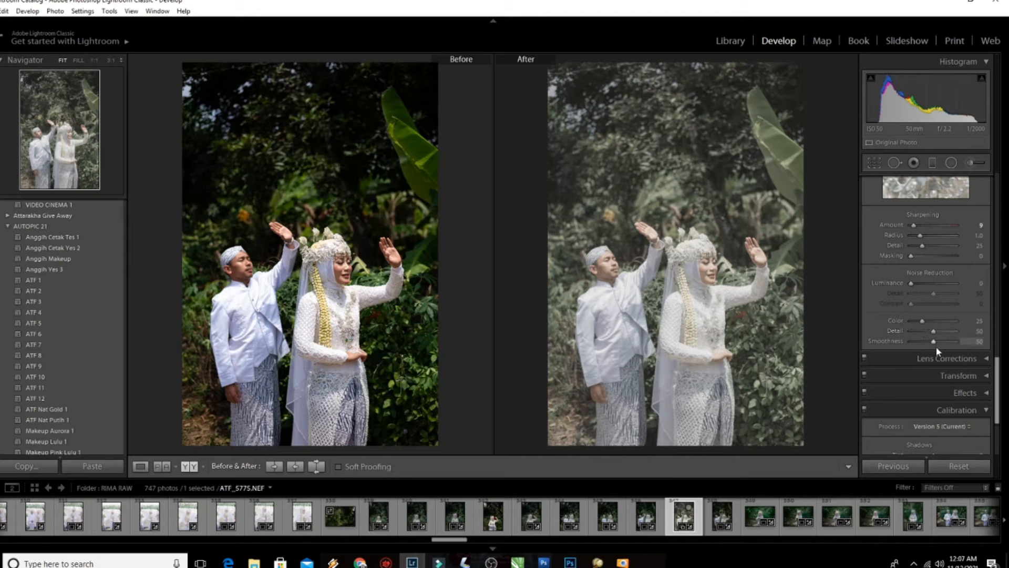
- Expand the Lens Corrections, Transform and Effects settings to review their options
left_click(983, 358)
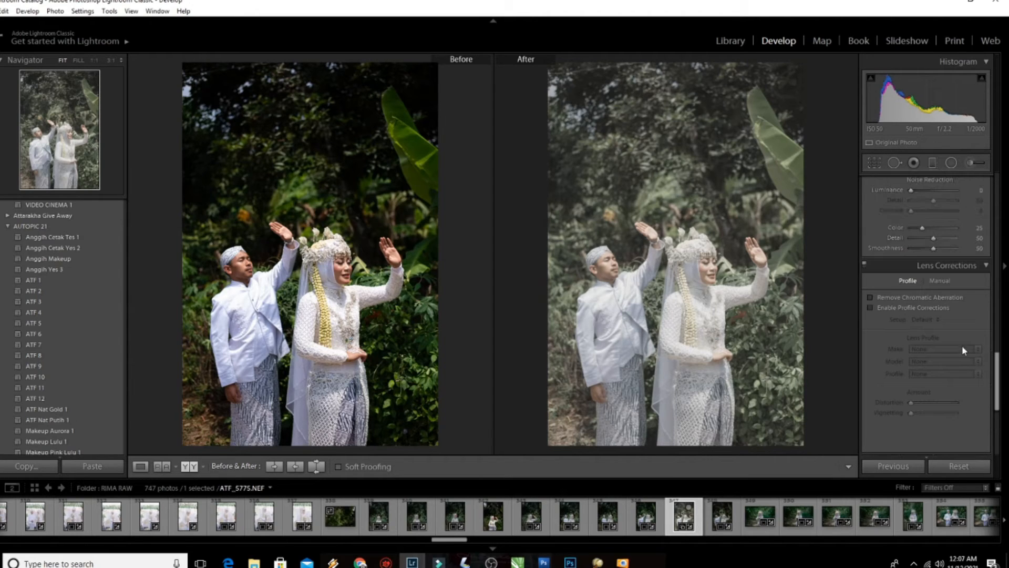
scroll(955, 342, "down", 6)
left_click(987, 312)
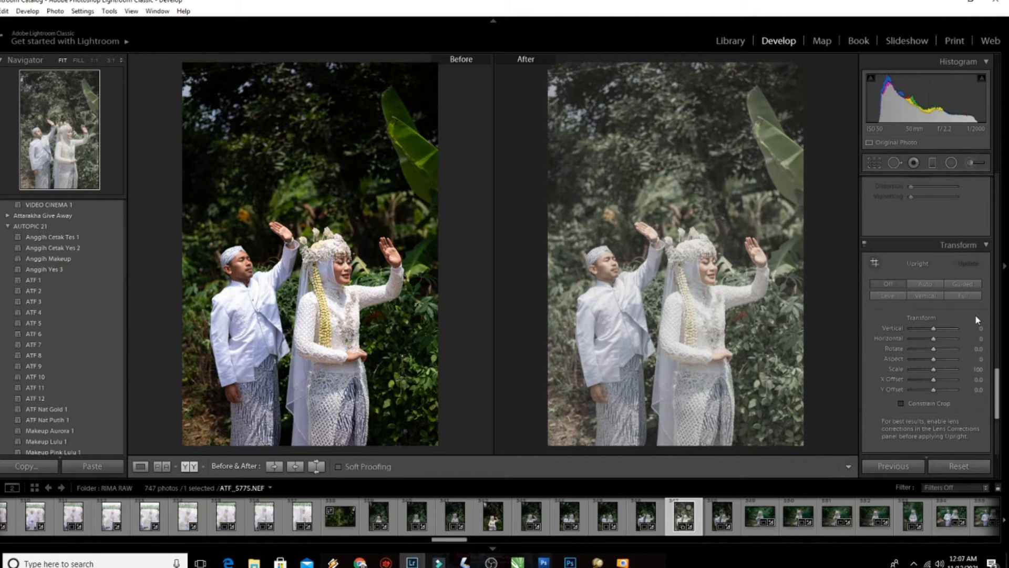
scroll(976, 314, "down", 8)
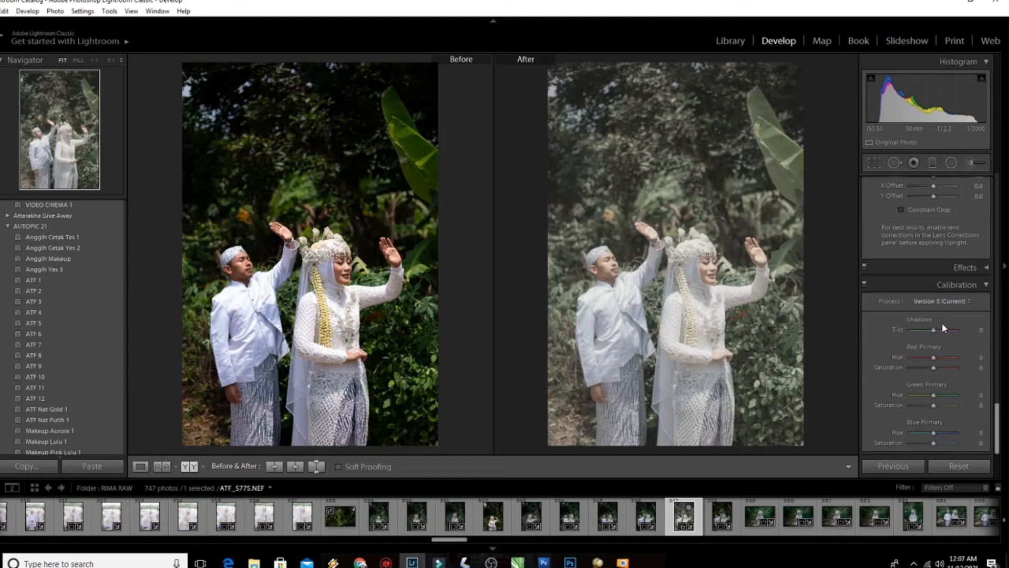
left_click(983, 267)
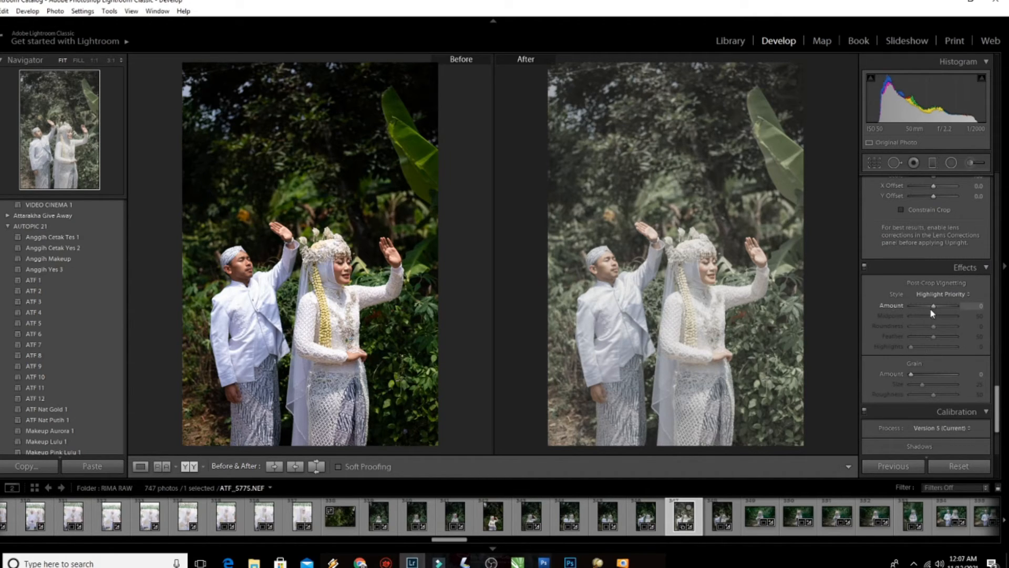
- Set the Noise Reduction Luminance to 4
scroll(931, 295, "up", 10)
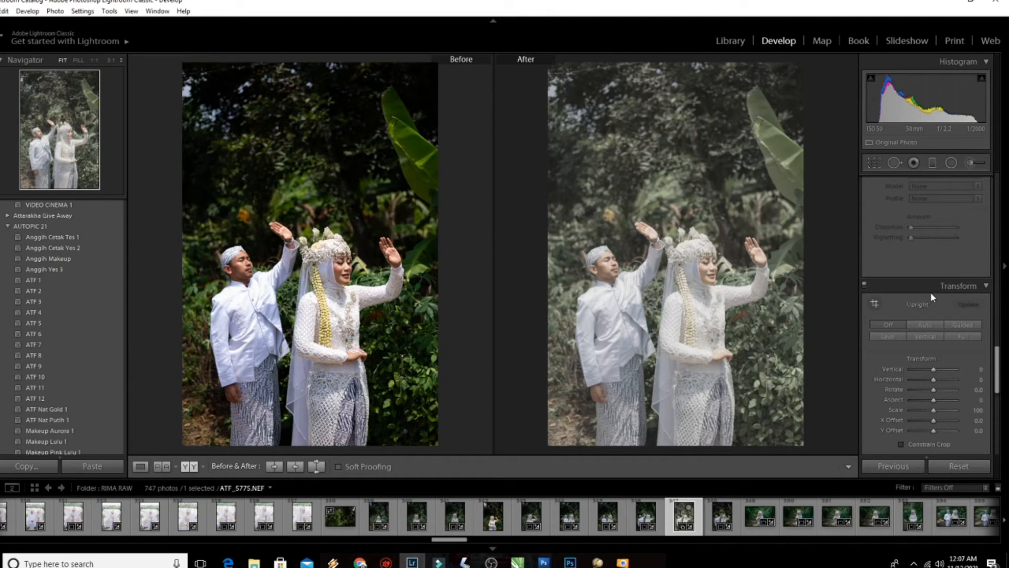
scroll(930, 291, "up", 12)
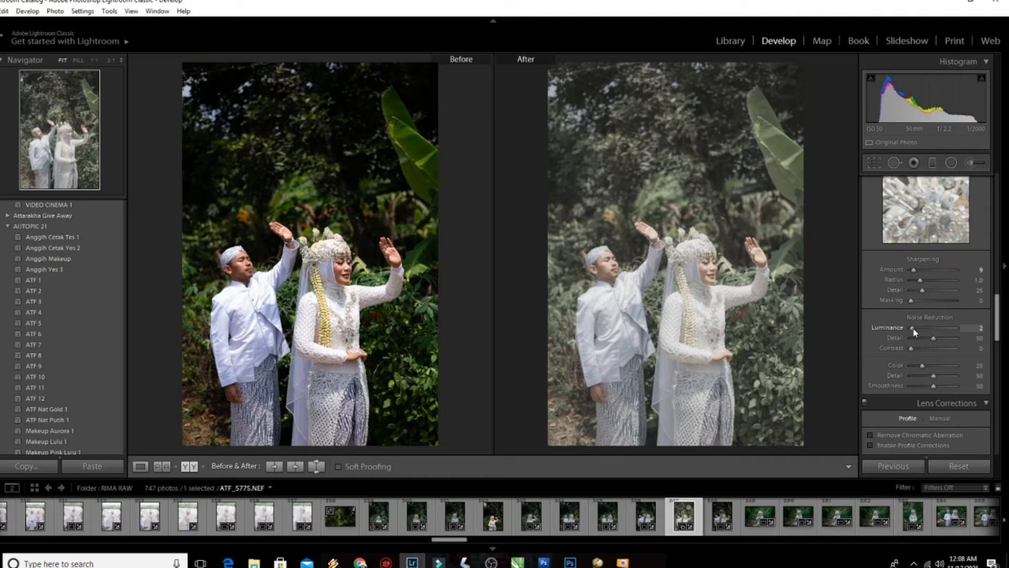
left_click_drag(914, 332, 915, 332)
- In Calibration, set the Shadows Tint to −5, the Red Primary Hue to +26 and its Saturation to +50
scroll(930, 400, "down", 3)
scroll(929, 395, "down", 15)
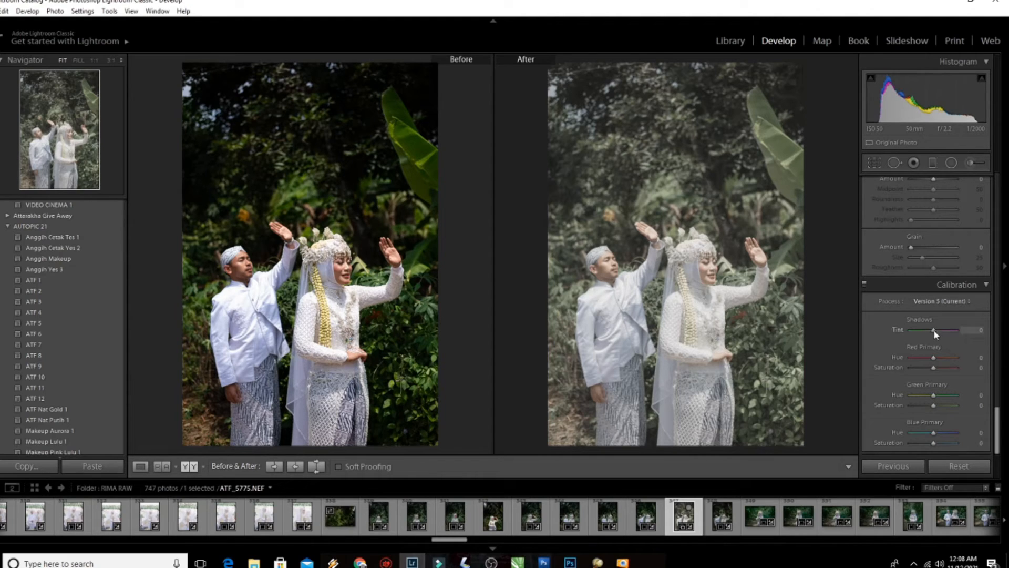
left_click_drag(935, 330, 933, 331)
left_click_drag(934, 357, 939, 359)
left_click_drag(935, 368, 943, 371)
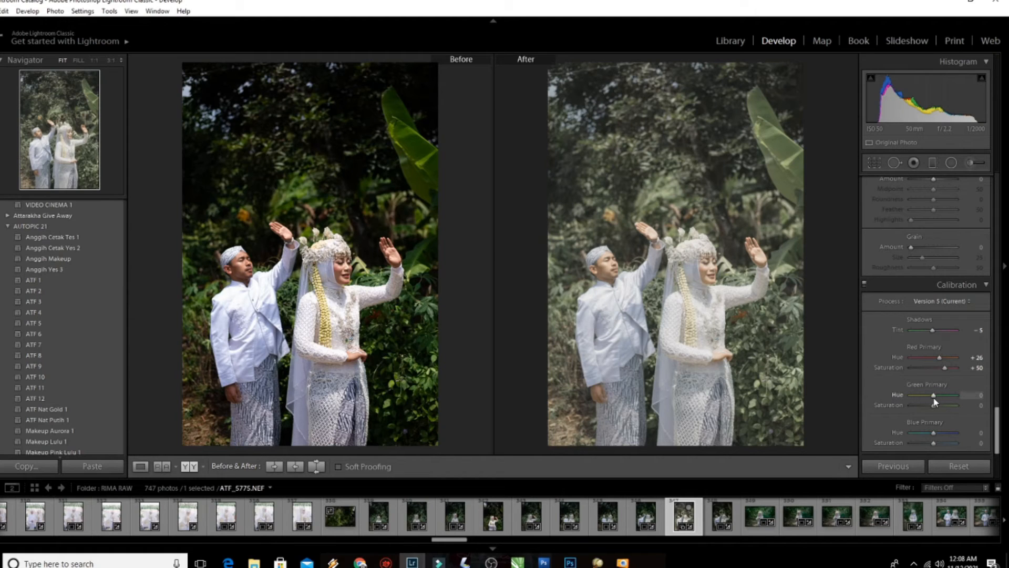
- Set the Green Primary Hue to +57 and Saturation to −36 and the Blue Primary Hue to −10, and check the bride's face close up
left_click_drag(934, 396, 945, 396)
left_click_drag(946, 398, 945, 398)
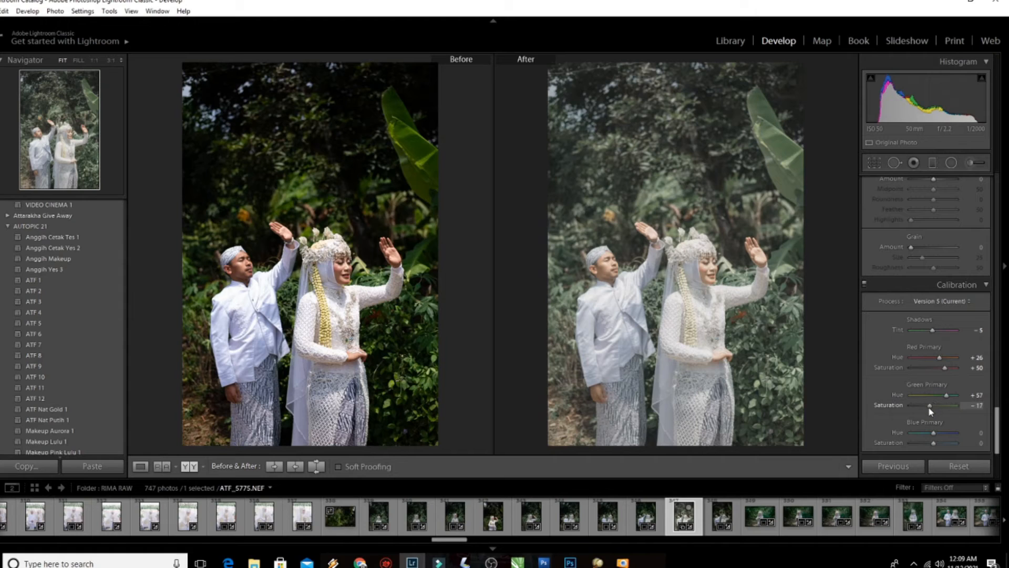
left_click_drag(928, 407, 926, 408)
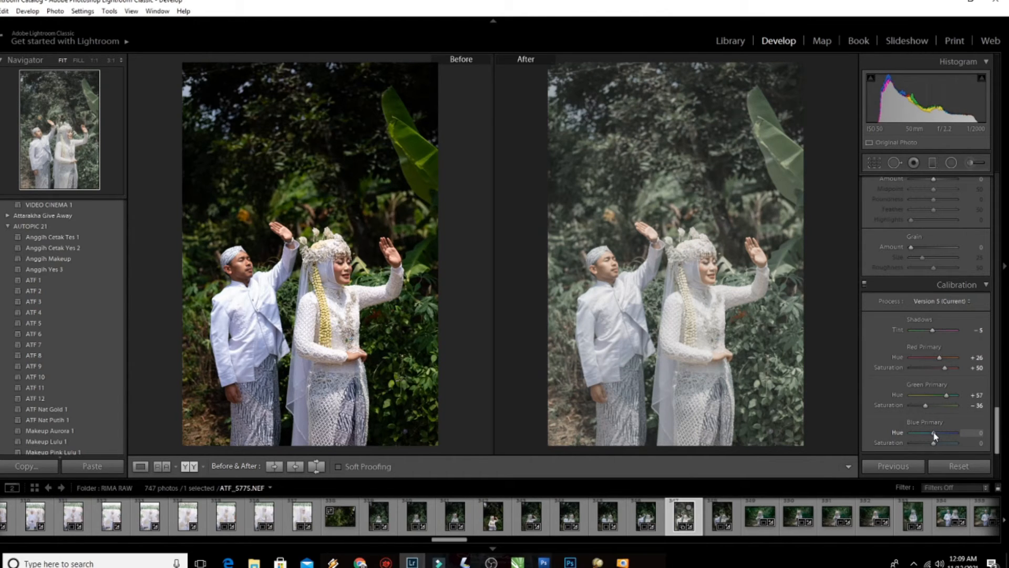
left_click_drag(933, 434, 932, 437)
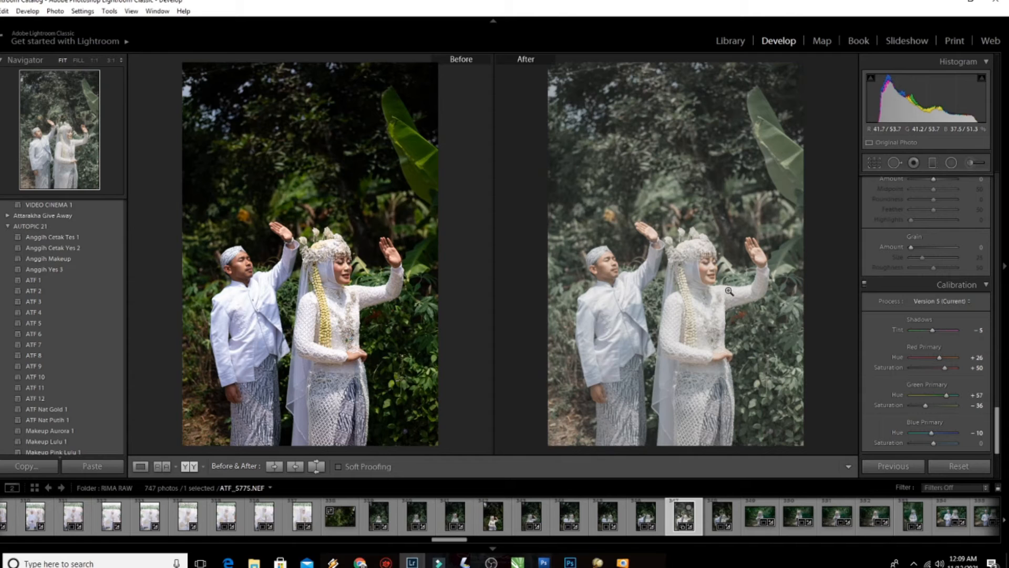
left_click(718, 271)
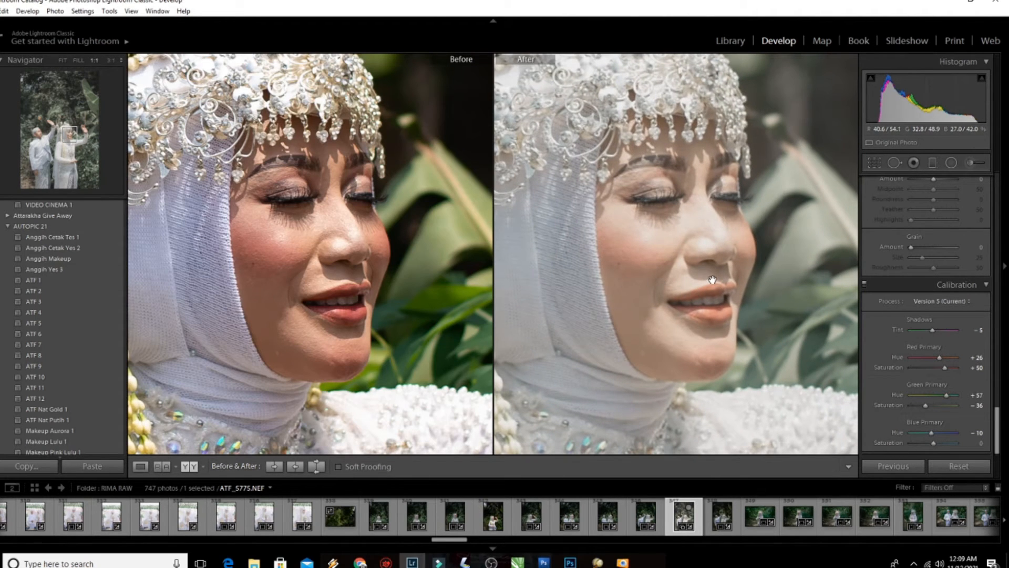
left_click(712, 279)
- Darken the photo's basic tone by setting Exposure to −0.24, Contrast to −21 and Blacks to +31
scroll(915, 247, "up", 5)
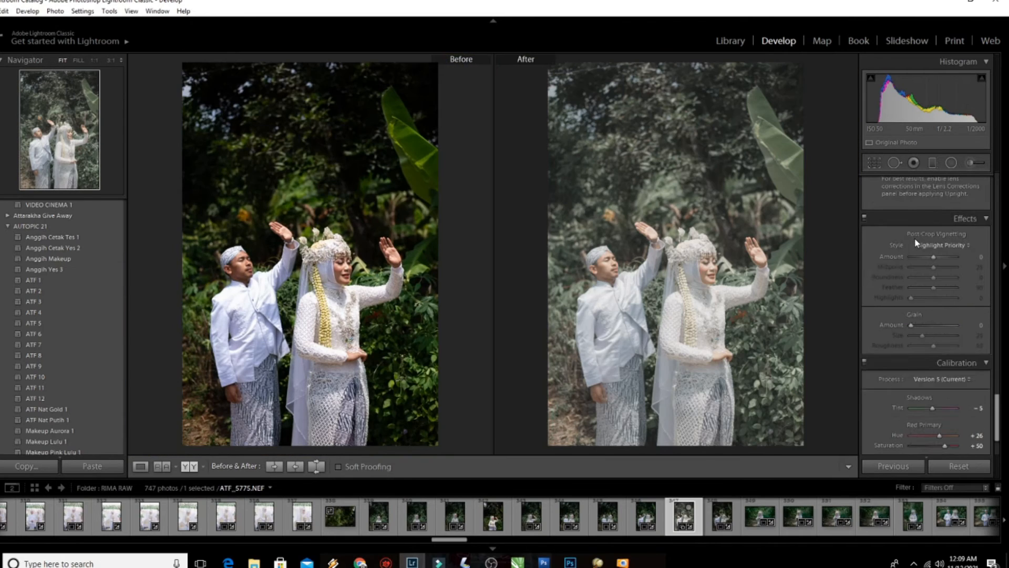
scroll(915, 242, "up", 5)
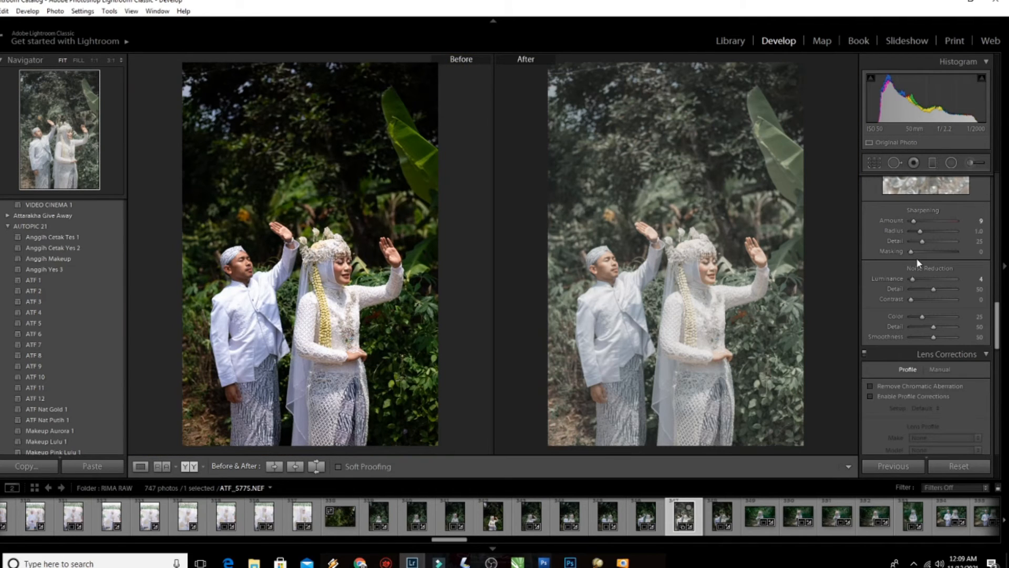
scroll(916, 258, "up", 5)
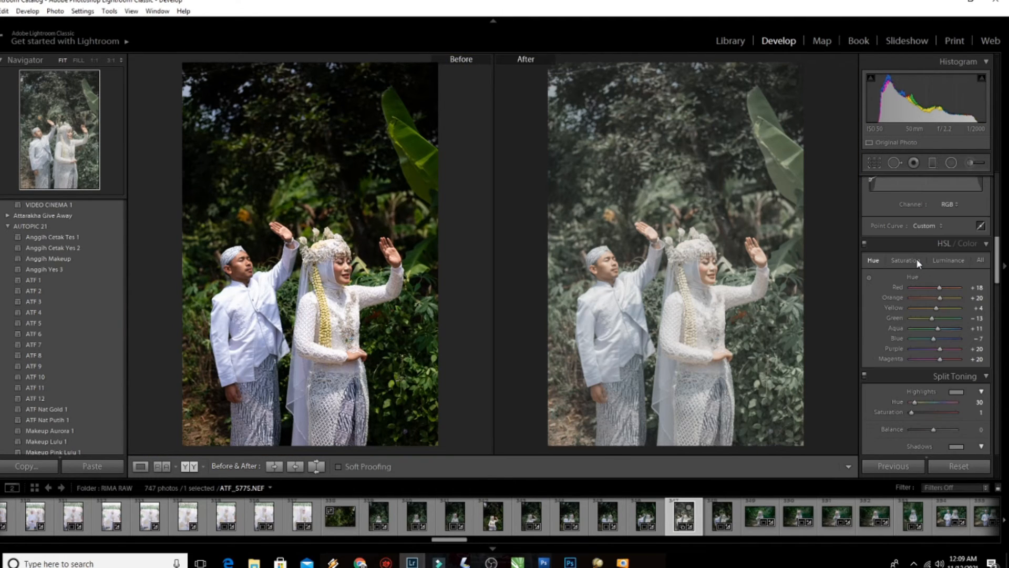
scroll(917, 258, "up", 10)
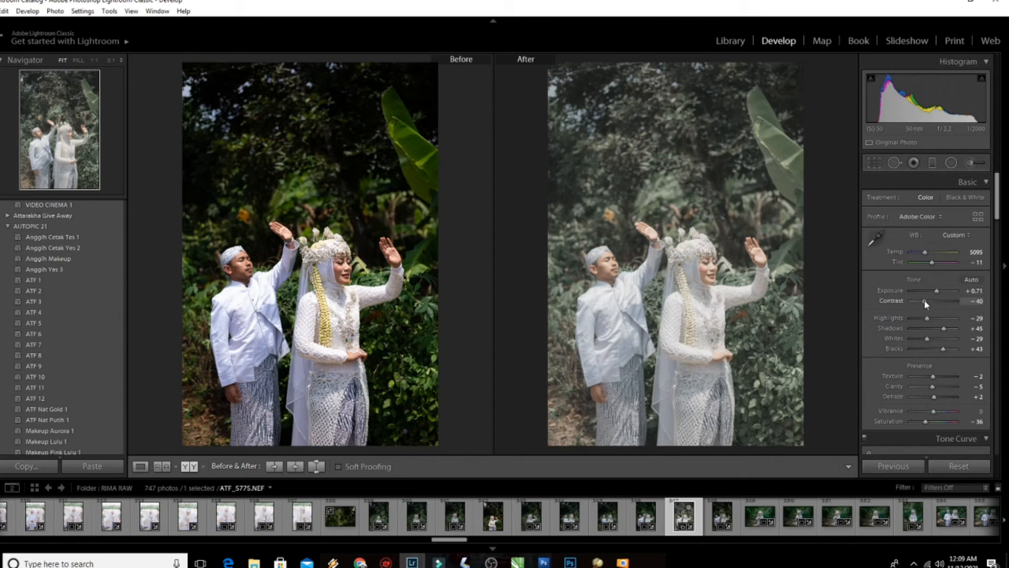
left_click_drag(936, 291, 933, 294)
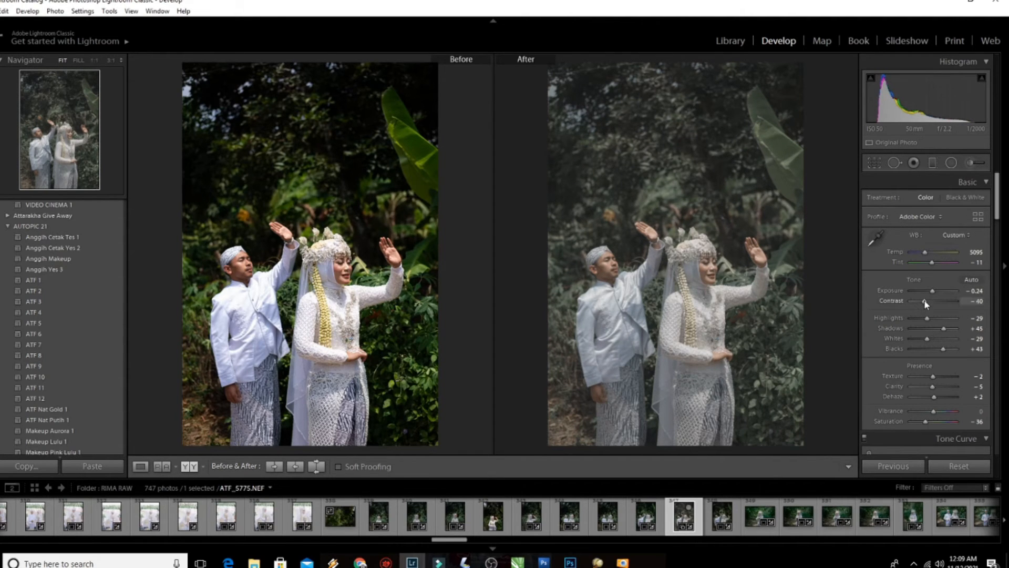
left_click_drag(926, 300, 928, 308)
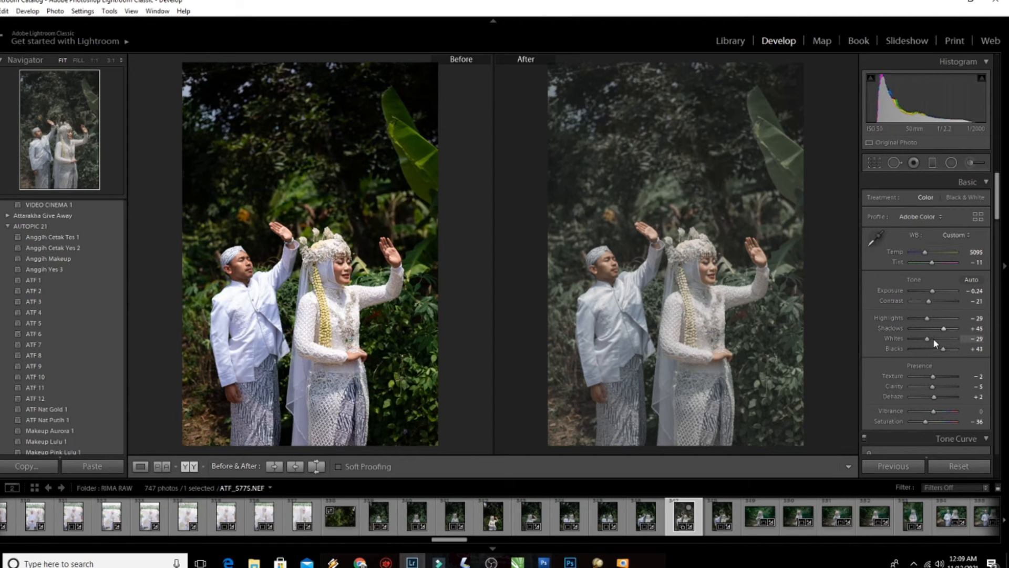
left_click_drag(942, 348, 941, 355)
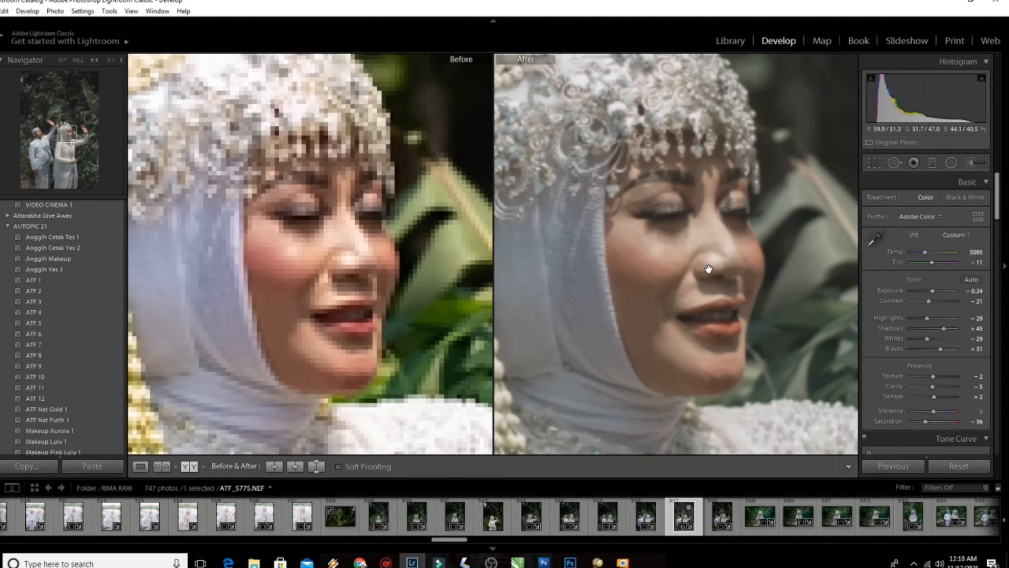
- Brighten the skin tones by raising the HSL Luminance of Red to +58 and Orange to +53 while viewing the bride's face close up
left_click(735, 272)
left_click_drag(734, 271, 755, 297)
scroll(962, 353, "down", 5)
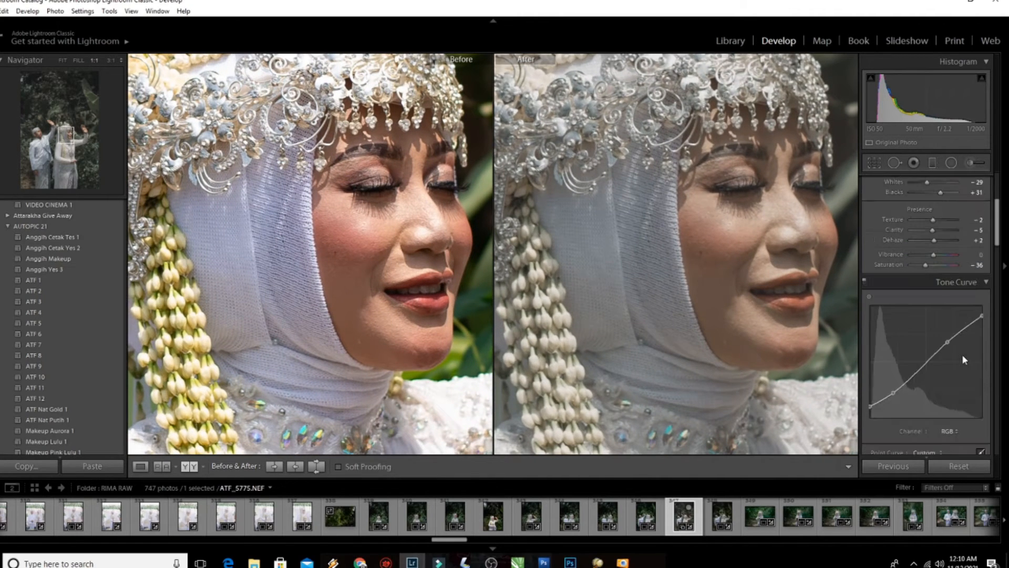
scroll(921, 376, "down", 3)
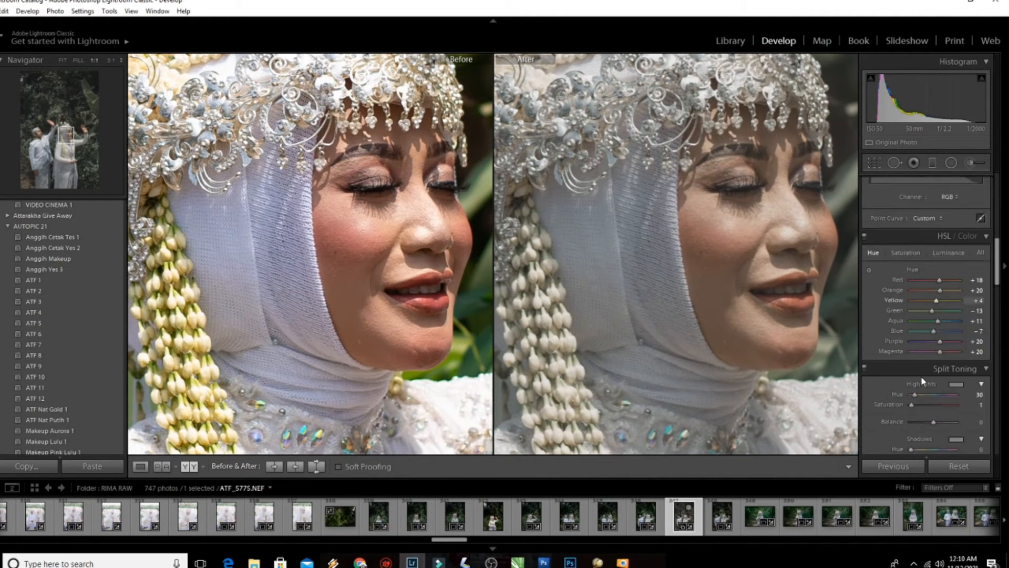
left_click(948, 252)
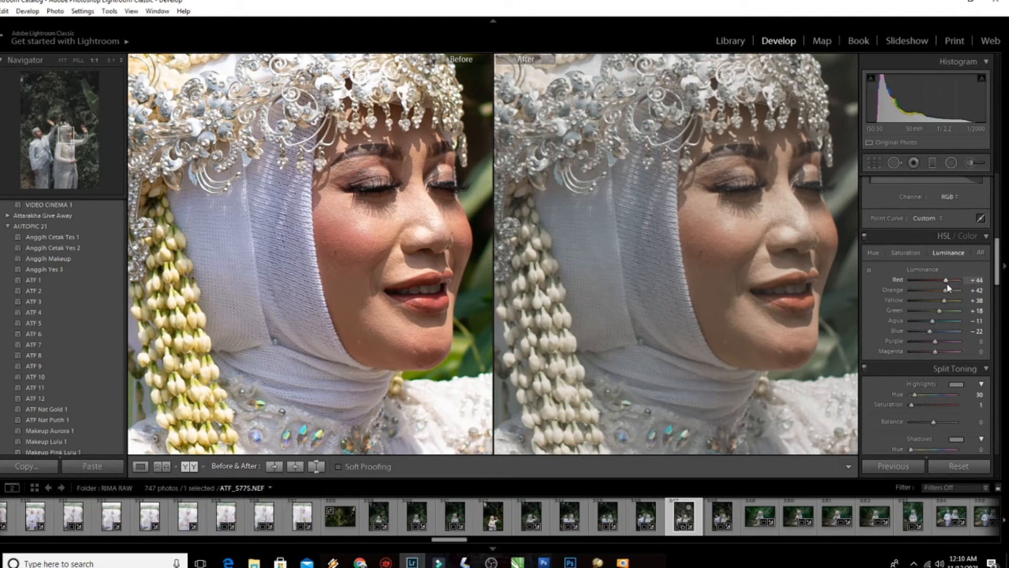
left_click_drag(946, 290, 946, 276)
left_click(759, 276)
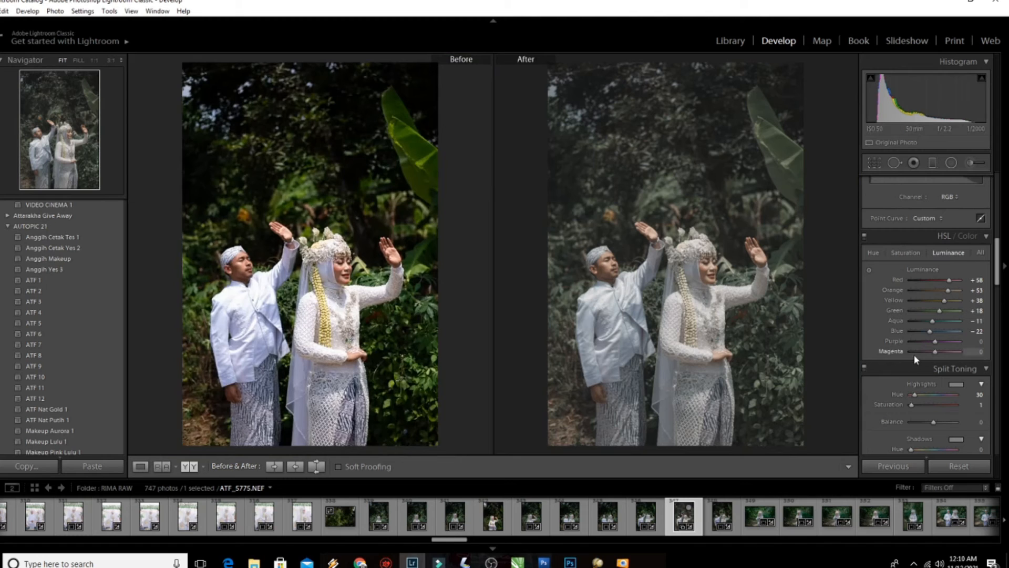
- Set the HSL Saturation of Yellow to −22 and Green to −31
left_click(906, 252)
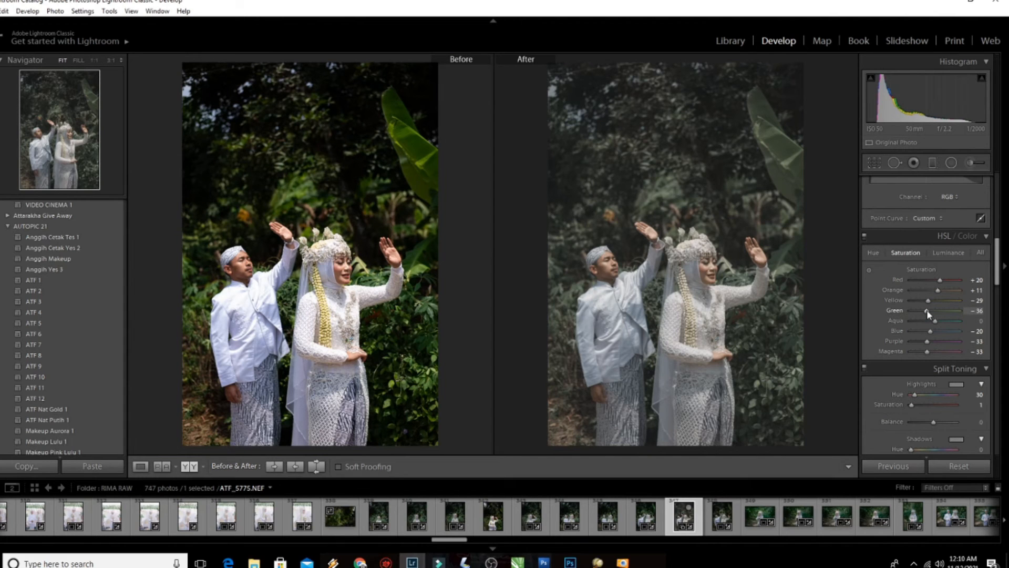
left_click_drag(929, 304, 930, 304)
left_click_drag(927, 312, 930, 313)
- Compare the bride's face close up in the before and after views
left_click(703, 268)
left_click(703, 267)
left_click(704, 267)
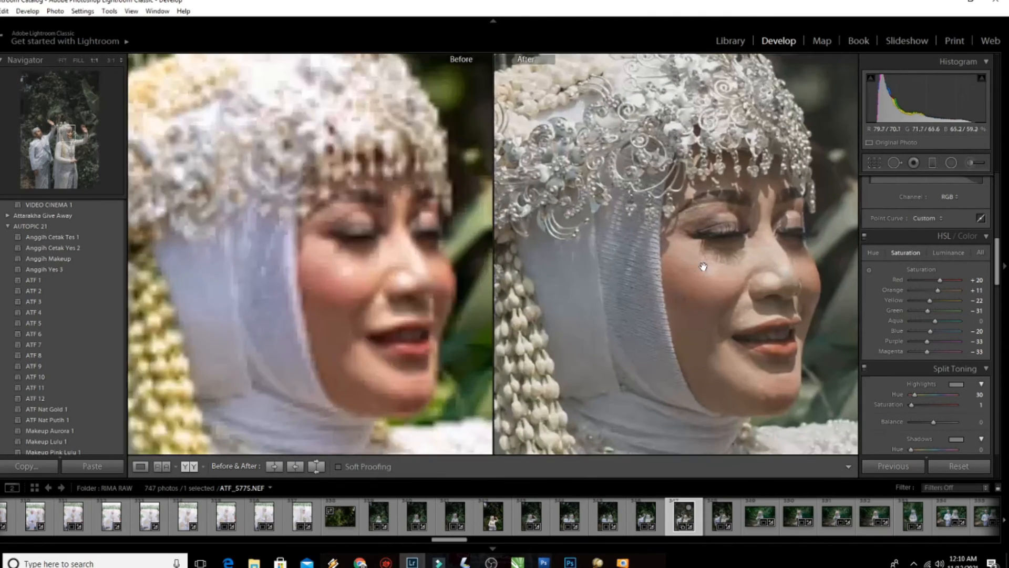
- Fine-tune the HSL Hue of Orange while viewing the whole photo before and after
left_click_drag(704, 267, 717, 272)
left_click(717, 273)
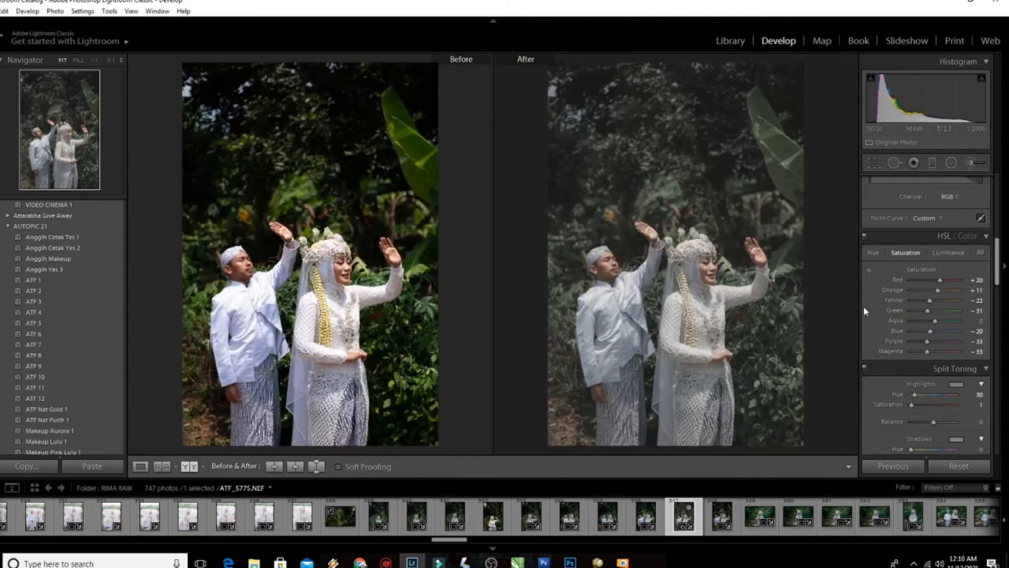
left_click(874, 252)
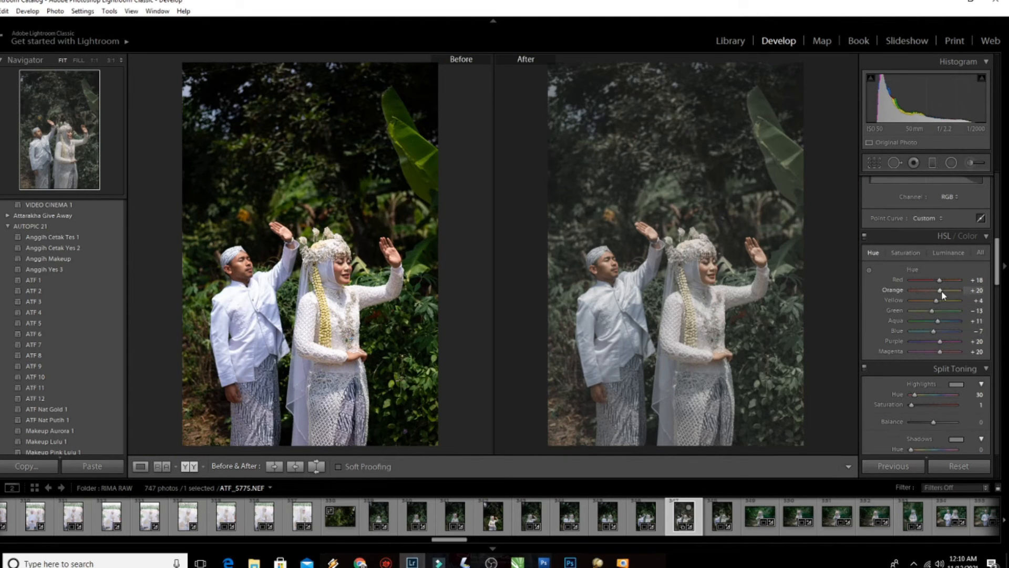
left_click_drag(941, 290, 940, 290)
left_click(903, 254)
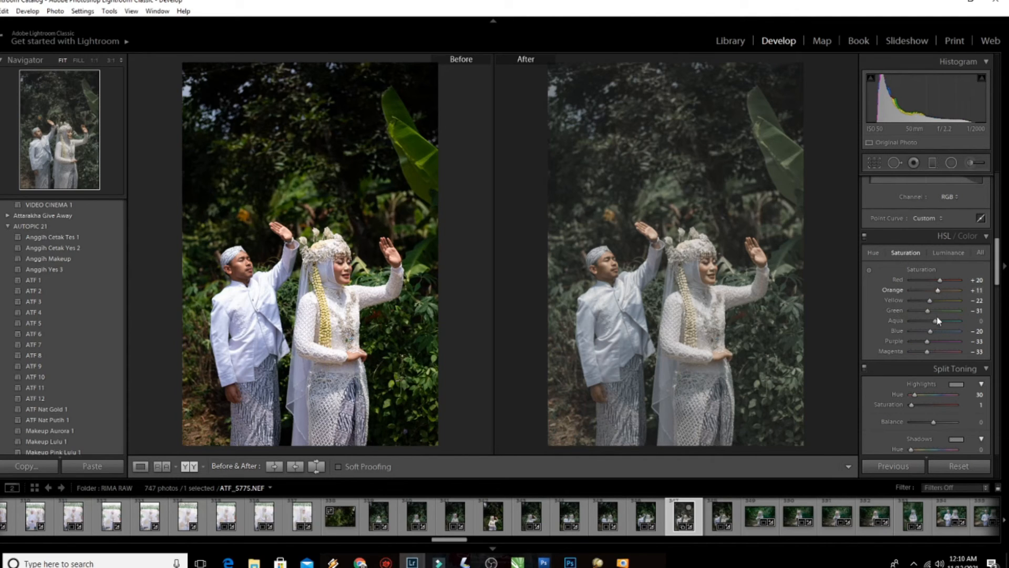
- Fine-tune the RGB tone curve by raising its upper point slightly and shifting its lower shadow point
scroll(932, 304, "up", 3)
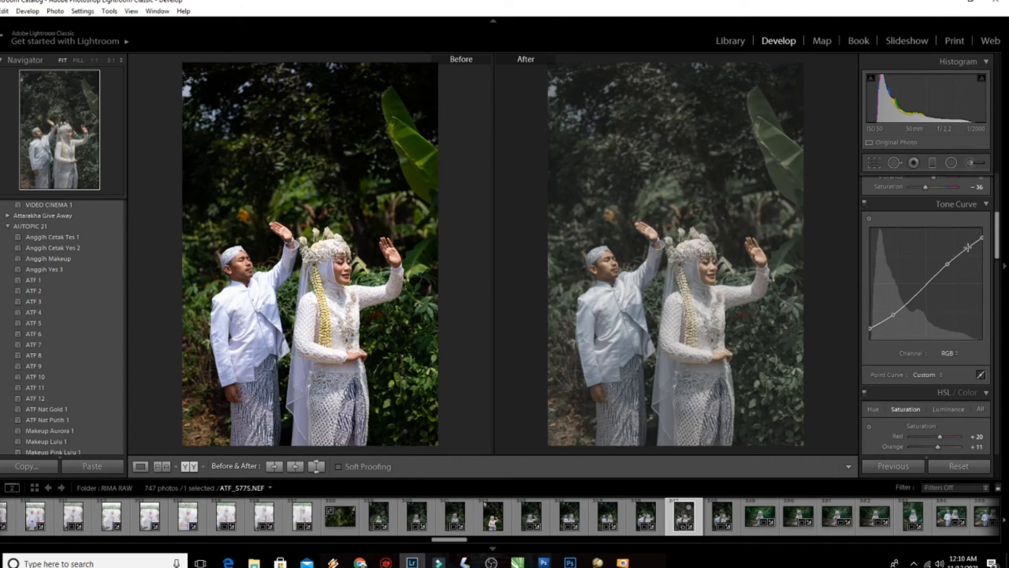
left_click_drag(948, 265, 948, 261)
left_click_drag(895, 314, 868, 331)
- Soften the photo's basic tone by setting Highlights to −50 and Contrast to −50
scroll(937, 239, "up", 5)
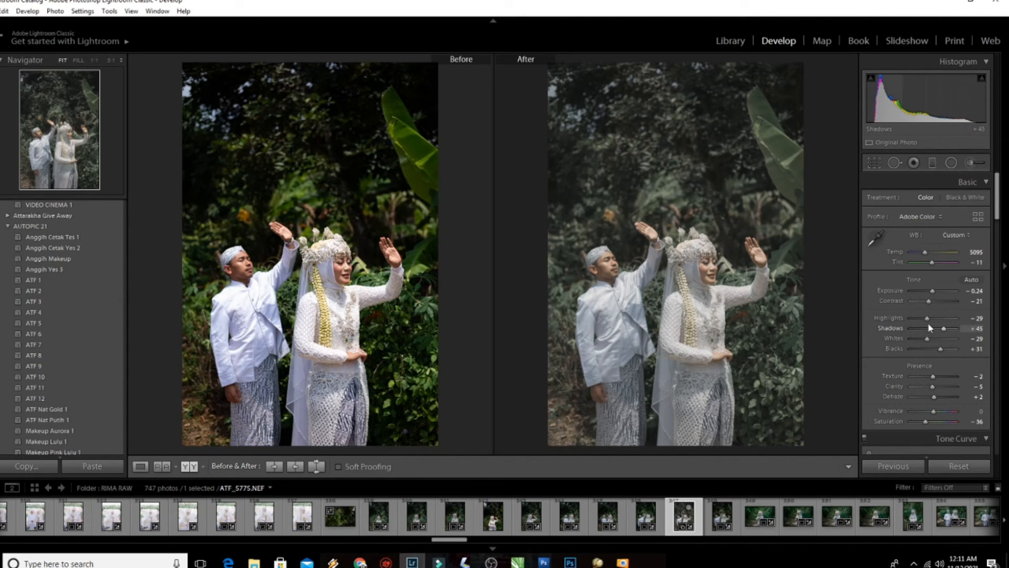
left_click_drag(927, 317, 918, 320)
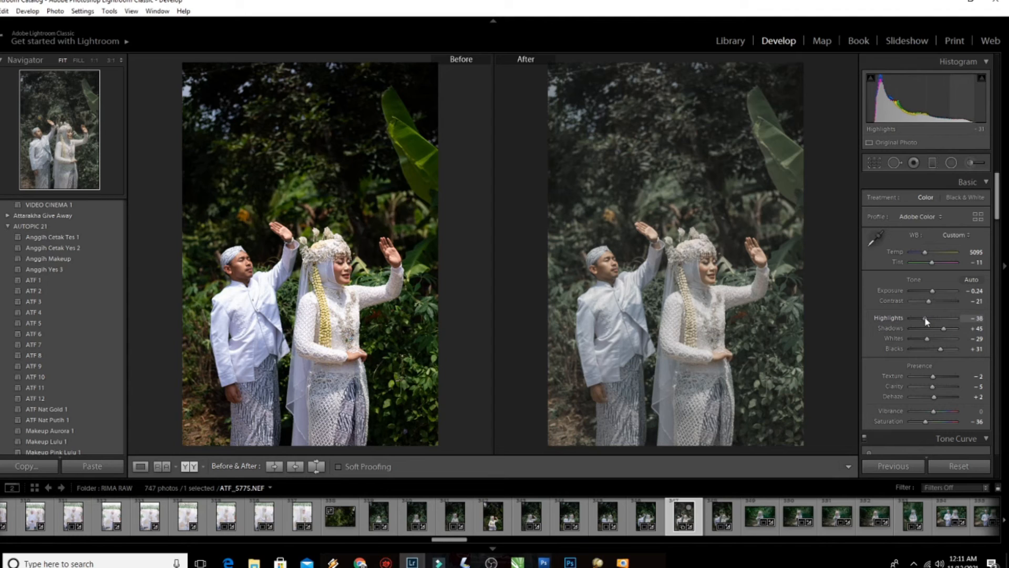
left_click_drag(917, 322, 922, 322)
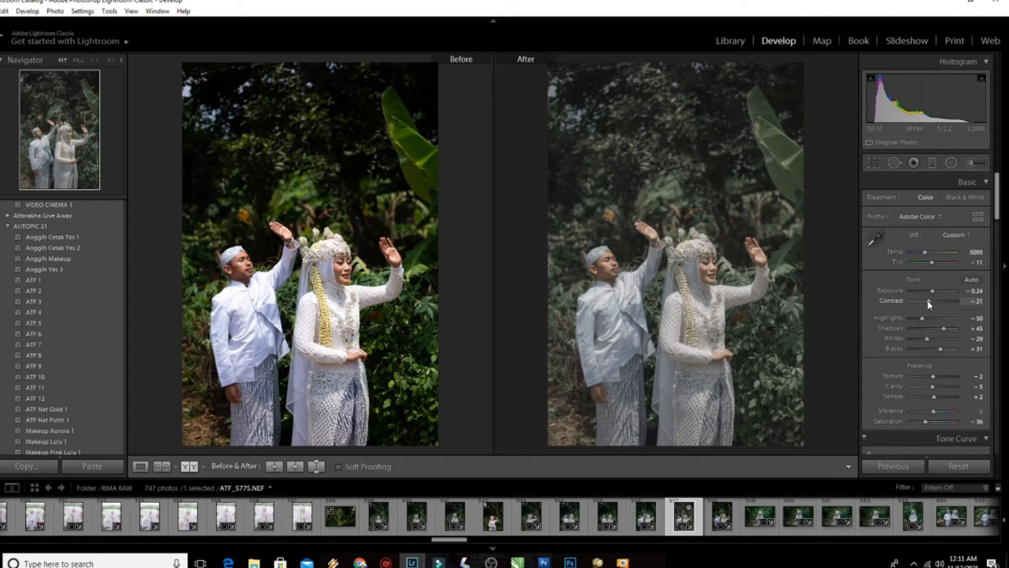
mouse_move(930, 303)
left_mouse_down()
mouse_move(921, 306)
mouse_move(932, 292)
left_mouse_up()
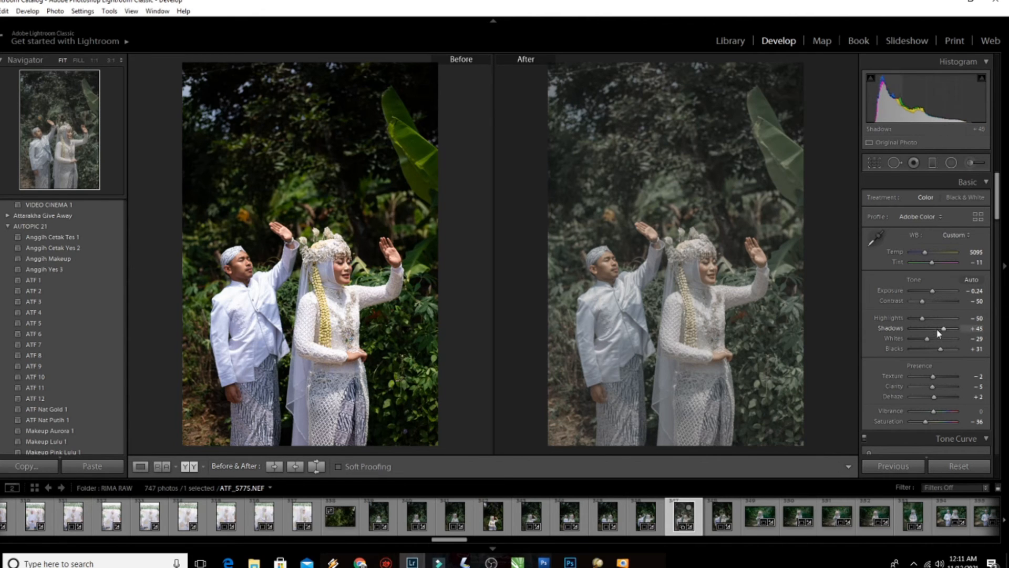
- Ease the HSL Saturation of Blue slightly upward and set the Luminance of Blue to +18
scroll(914, 332, "down", 3)
scroll(916, 331, "down", 3)
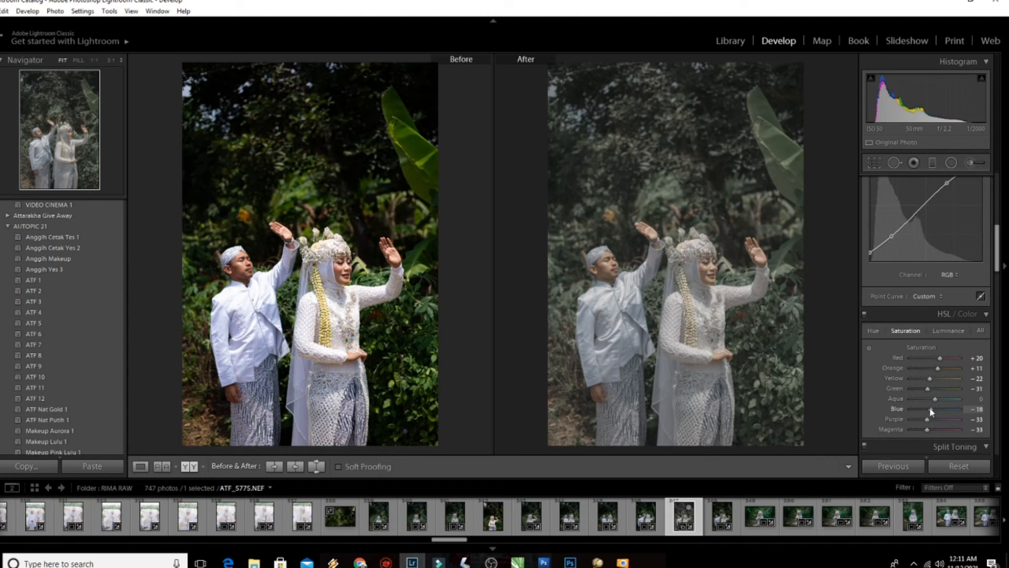
left_click_drag(929, 407, 931, 408)
left_click_drag(932, 409, 933, 409)
left_click(942, 330)
left_click_drag(930, 409, 937, 408)
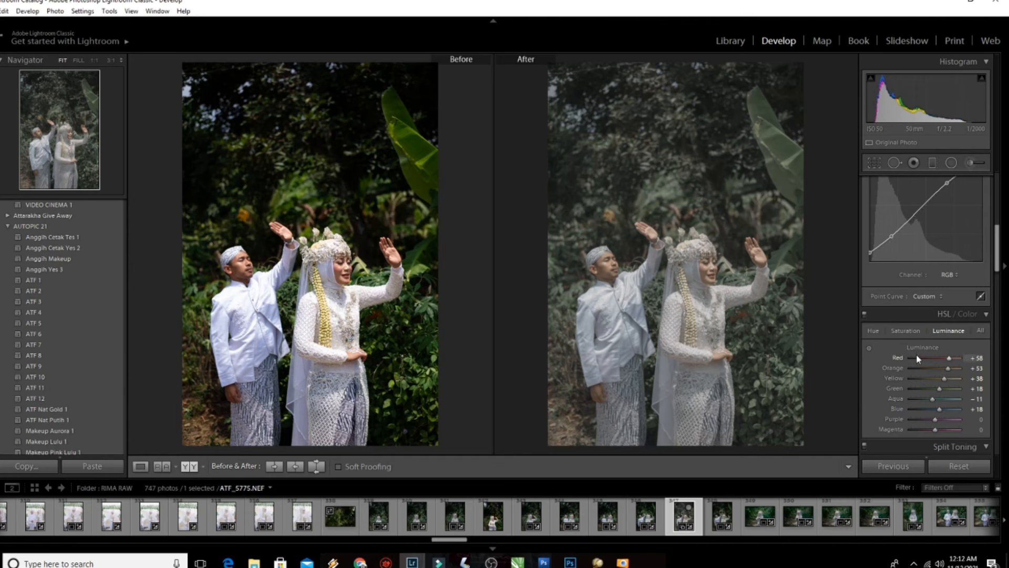
- Cool the white balance by setting Temp to 4857
scroll(920, 315, "up", 3)
scroll(926, 301, "up", 5)
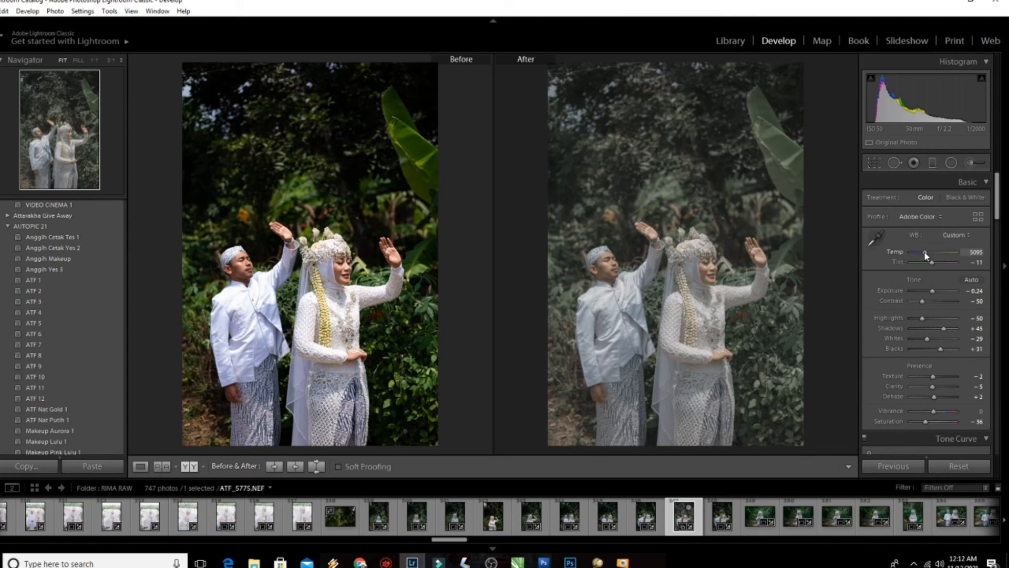
left_click_drag(925, 256, 924, 257)
left_click_drag(923, 255, 923, 258)
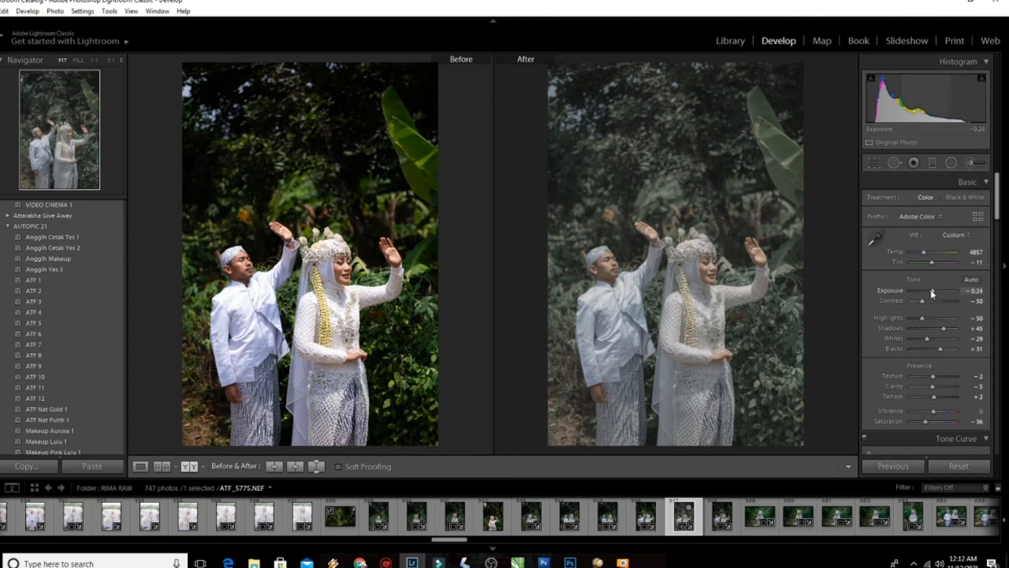
- Add a large radial filter around the couple with Exposure −0.96, Temp −4 and Tint −4 to darken the surroundings
left_click(951, 162)
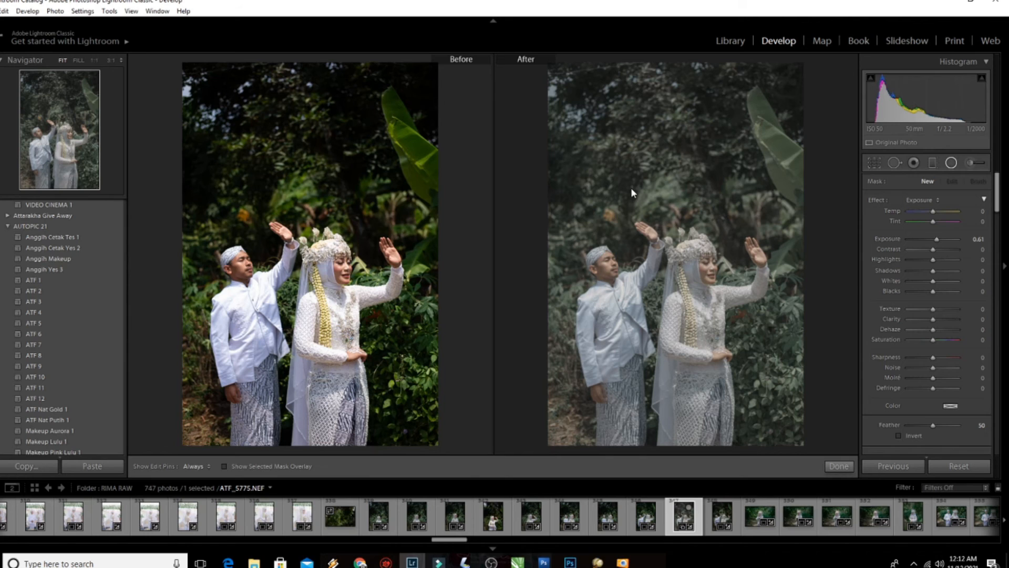
left_click_drag(594, 152, 714, 304)
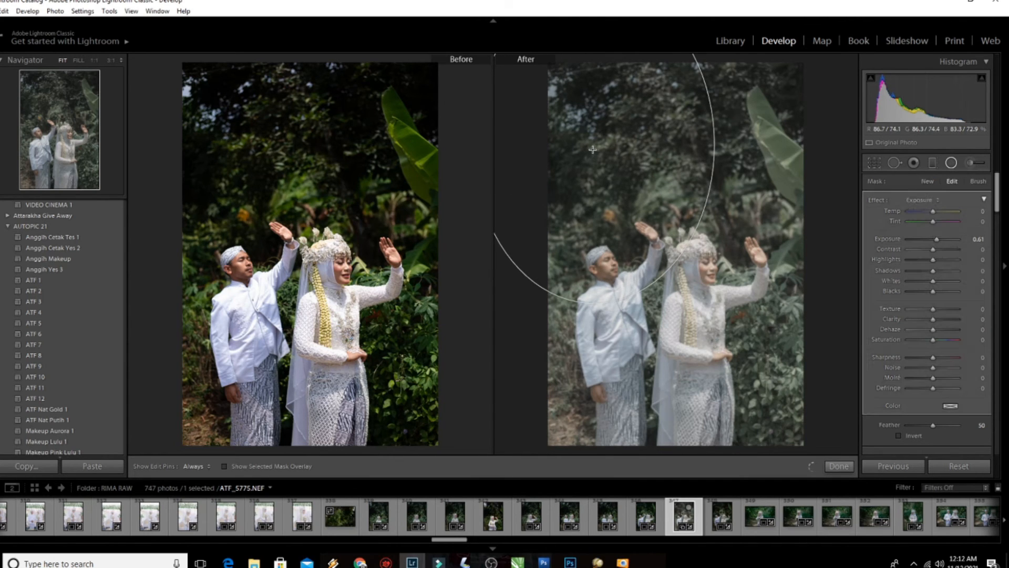
left_click_drag(595, 152, 673, 293)
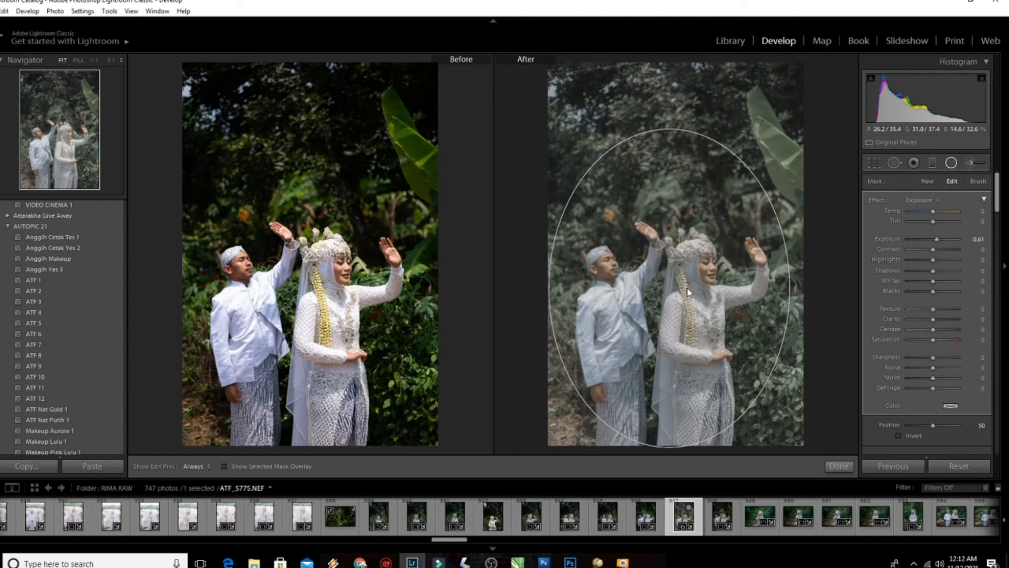
double_click(935, 240)
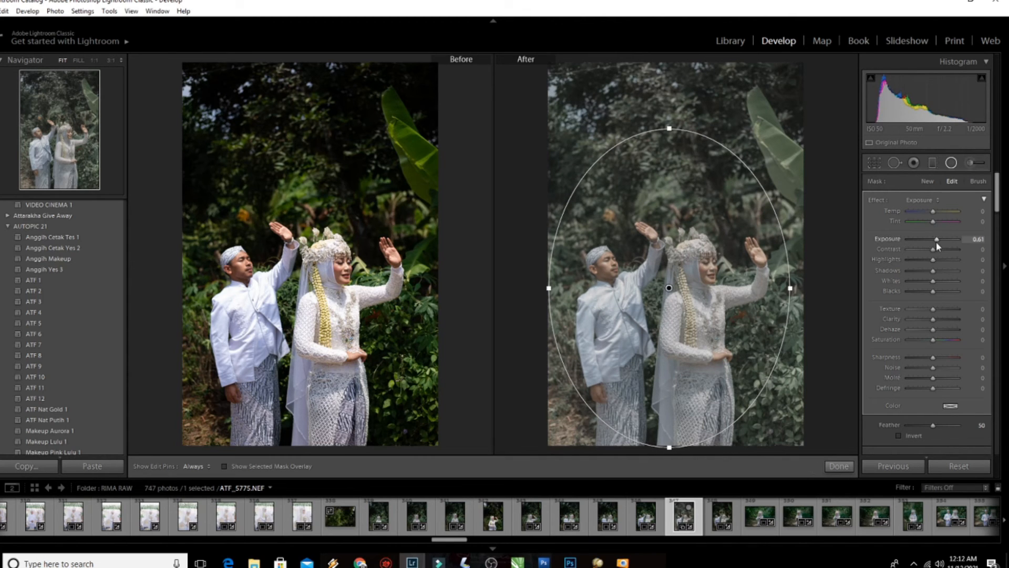
left_click_drag(933, 243, 924, 245)
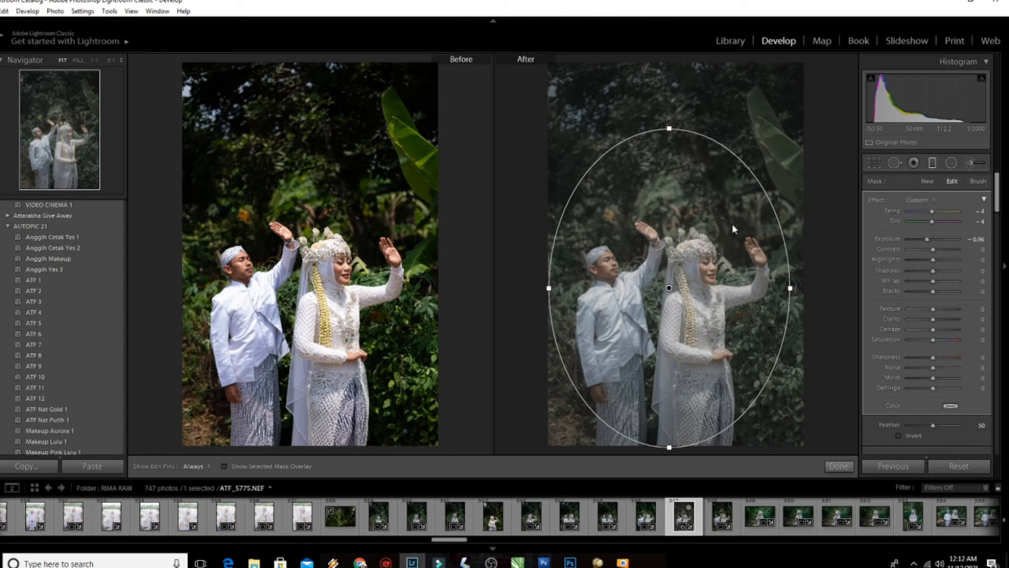
- Try a steep diagonal graduated filter across the couple with Exposure 3.74, and delete it
left_click(932, 162)
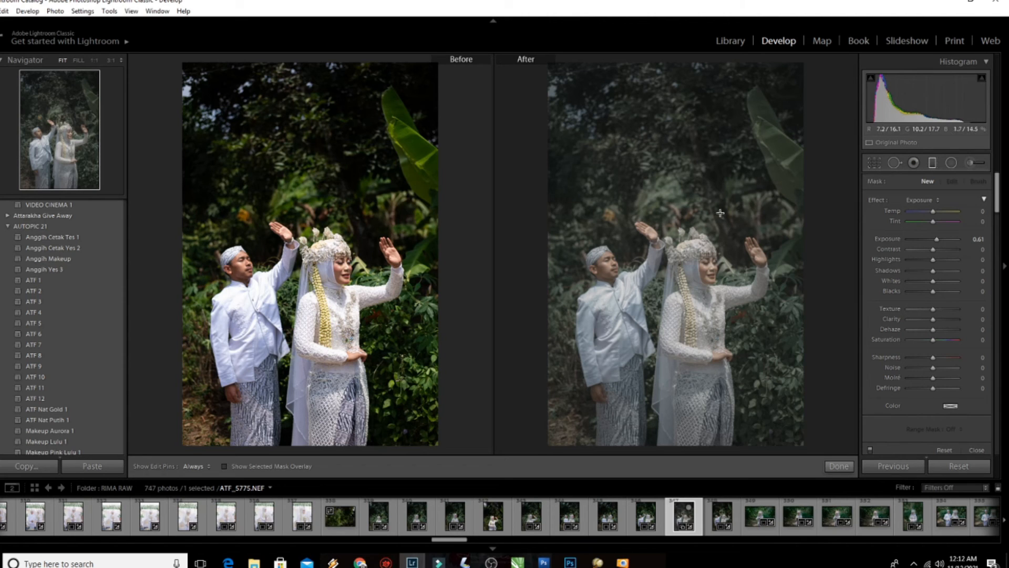
left_click_drag(671, 182, 692, 210)
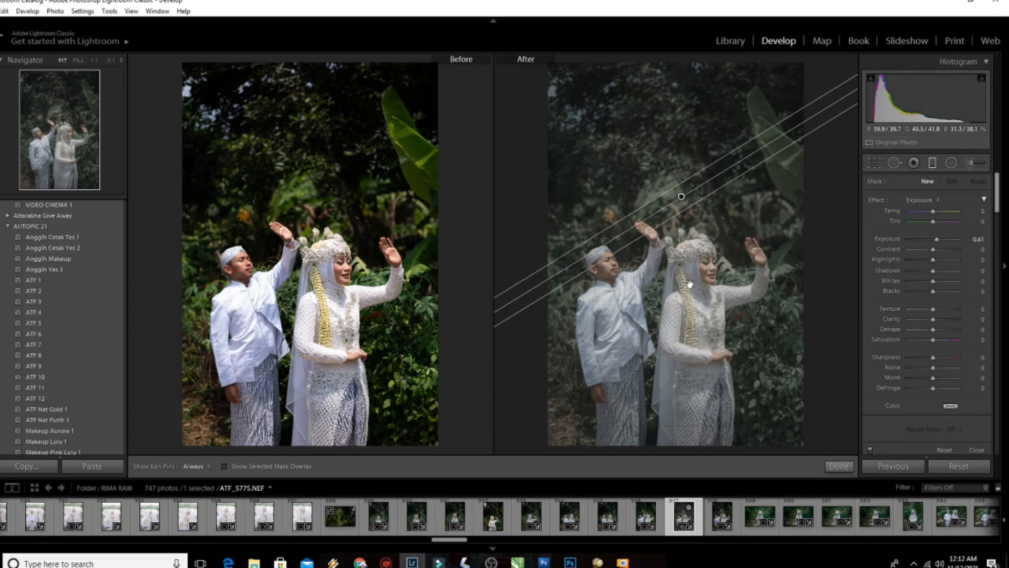
left_click_drag(689, 283, 453, 264)
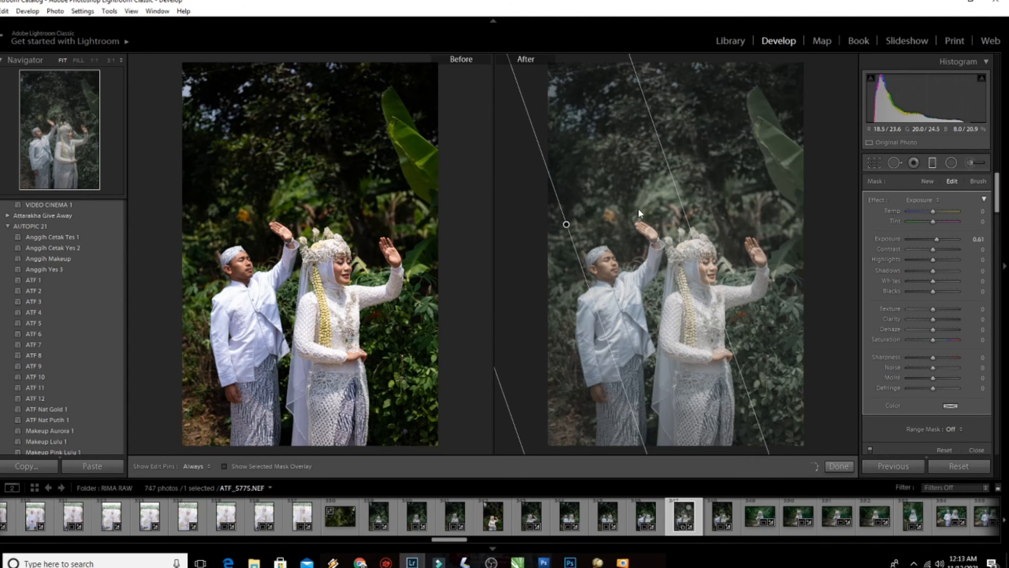
left_click_drag(567, 225, 688, 190)
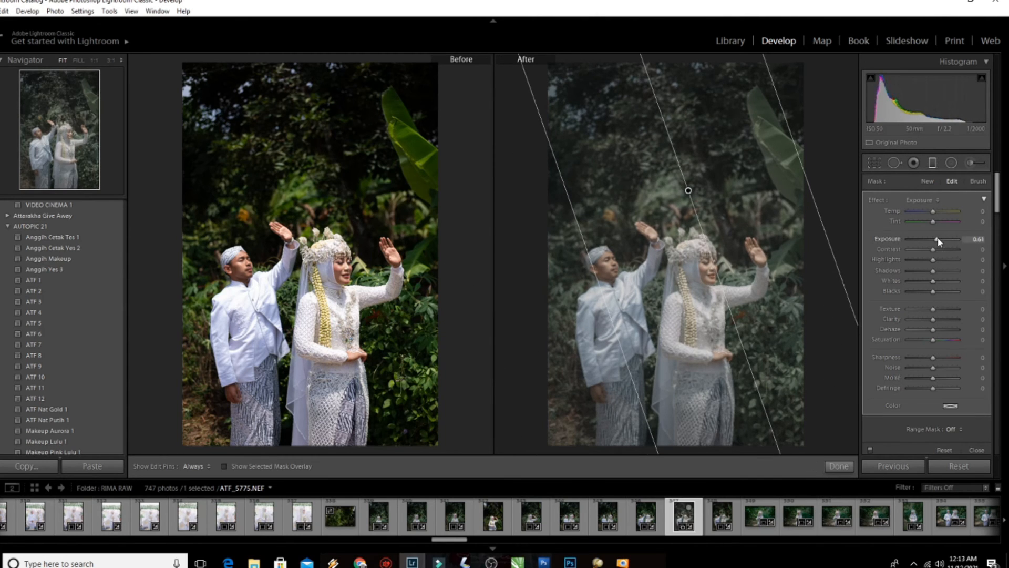
mouse_move(941, 242)
left_mouse_down()
mouse_move(958, 239)
mouse_move(921, 242)
mouse_move(979, 242)
mouse_move(915, 241)
mouse_move(959, 242)
left_mouse_up()
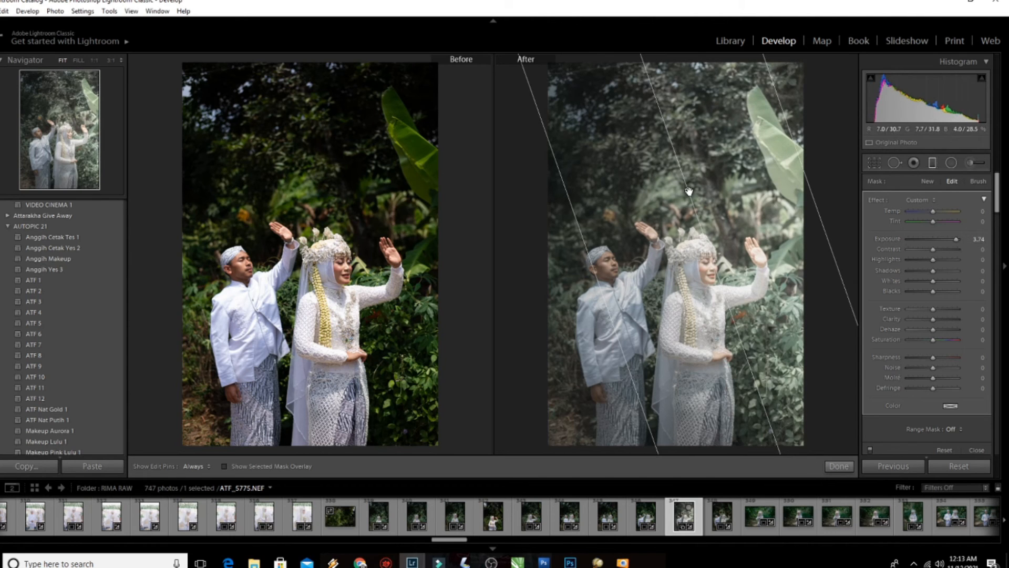
right_click(688, 191)
left_click(716, 225)
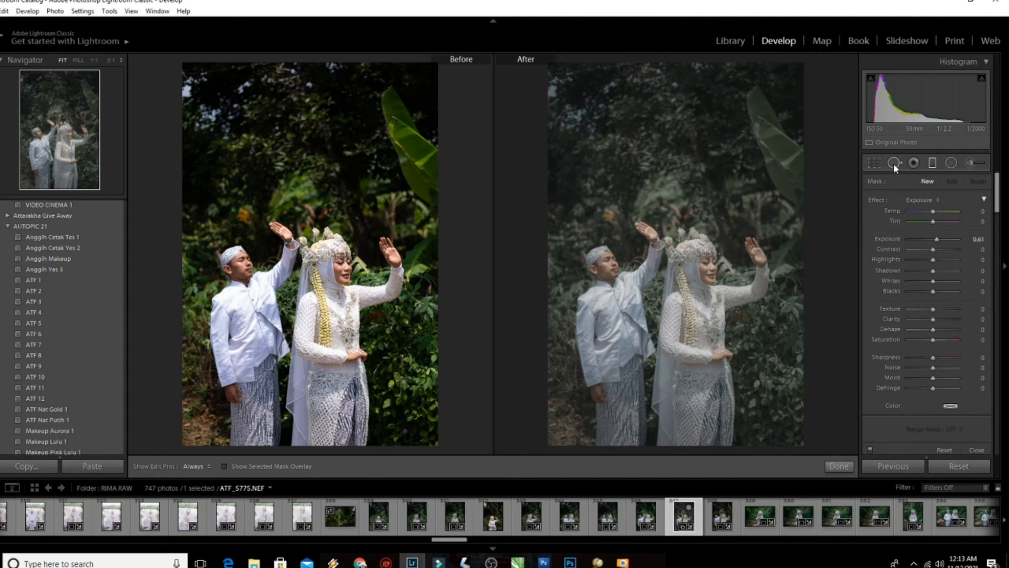
- Crop the photo slightly tighter around the couple, straighten it to an angle of 0.24 and set Exposure to −0.24
left_click(875, 162)
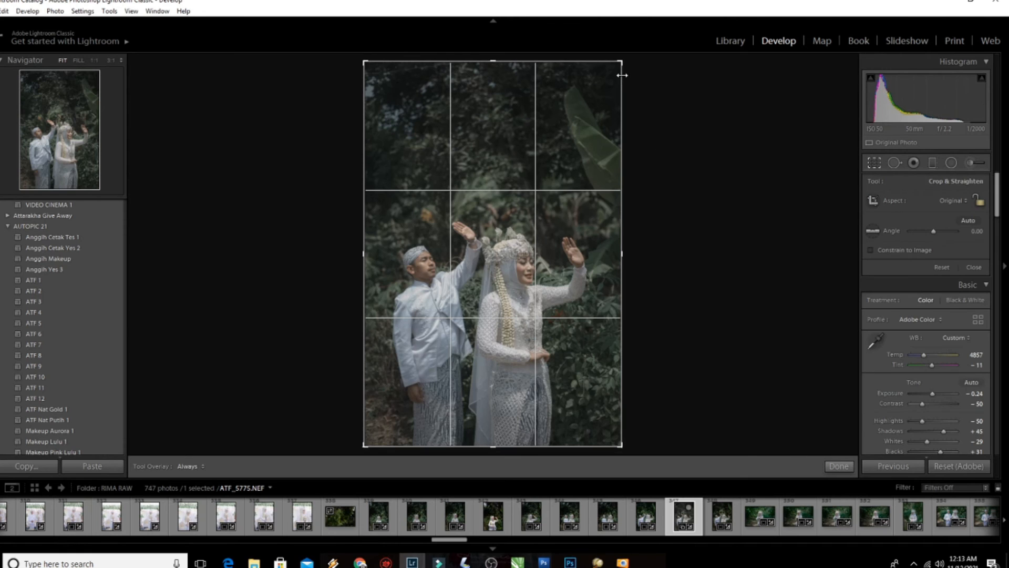
left_click_drag(622, 61, 608, 74)
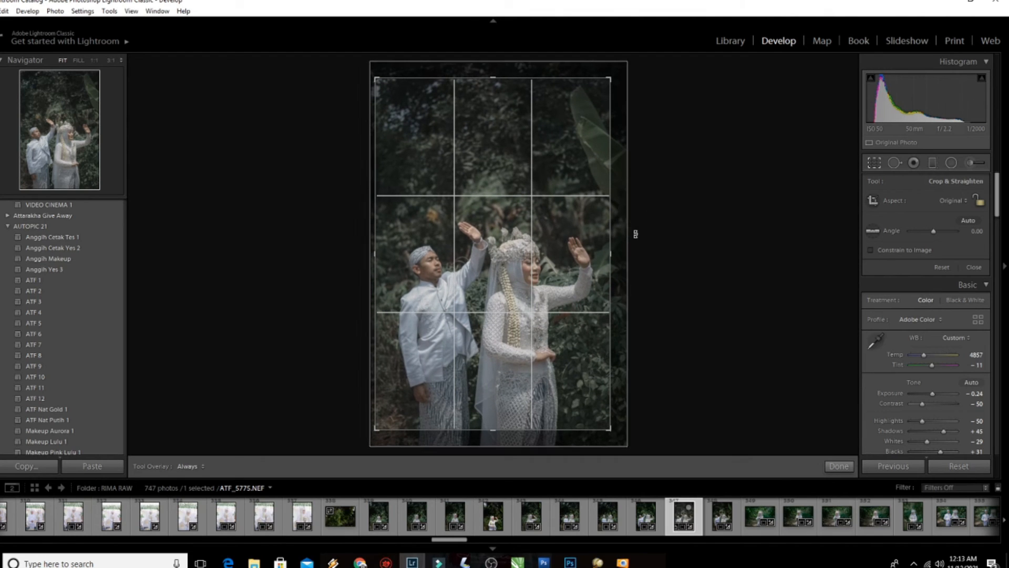
left_click_drag(635, 232, 635, 239)
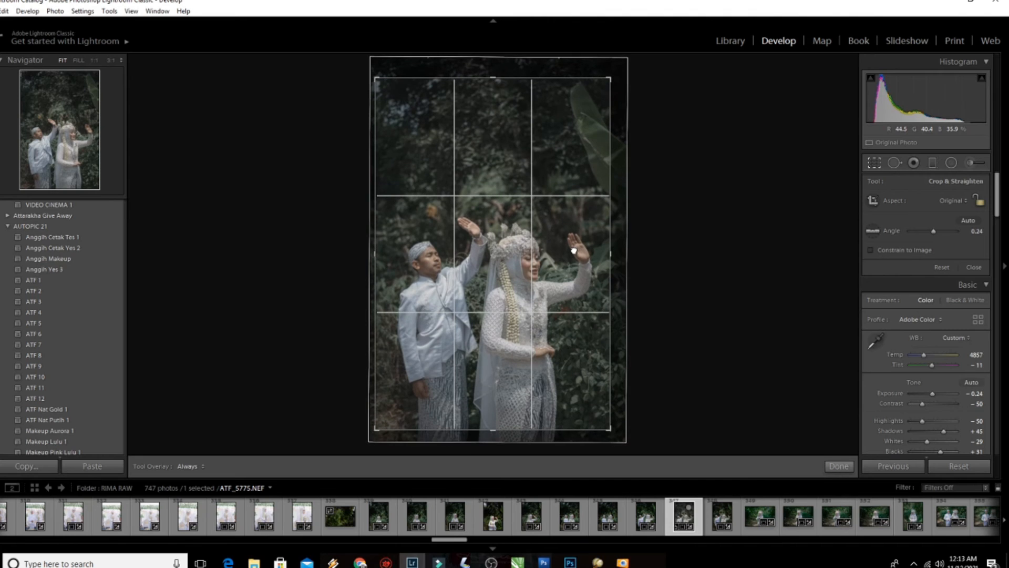
left_click(839, 467)
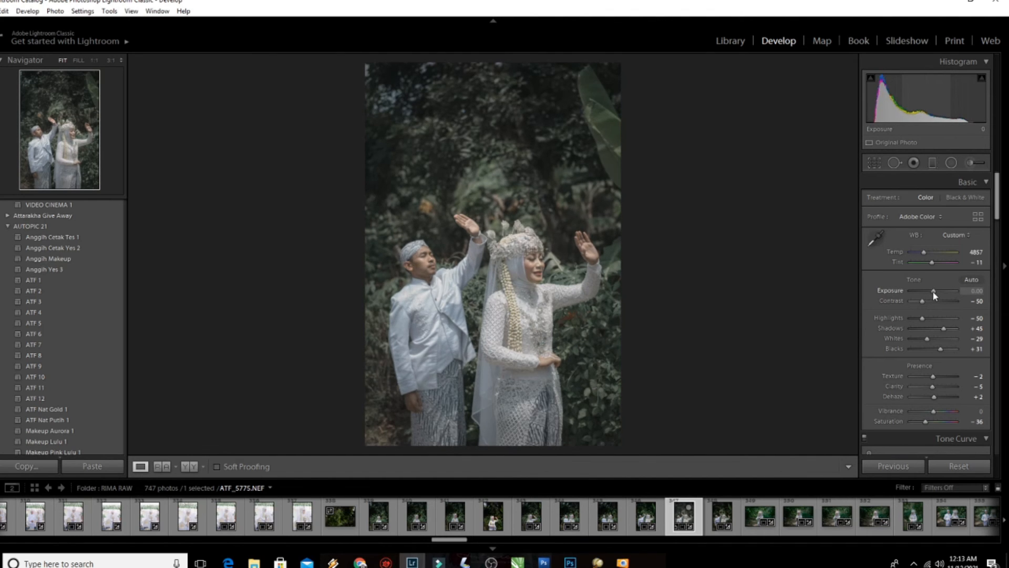
left_click_drag(934, 293, 933, 295)
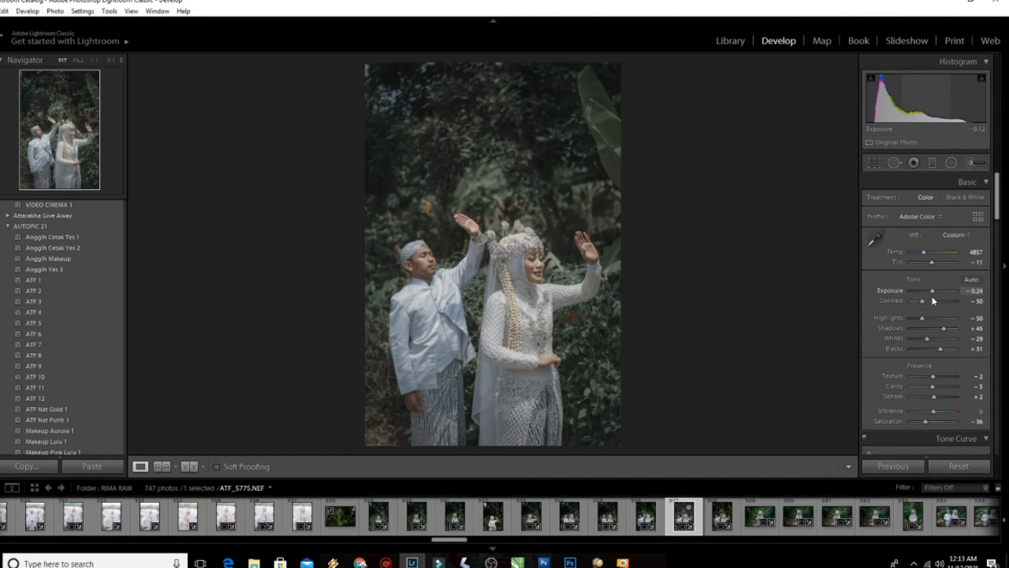
- Copy the develop settings of ATF_5775 and paste them onto the indoor bride portrait ATF_5760, comparing before and after
left_click(45, 466)
left_click(924, 456)
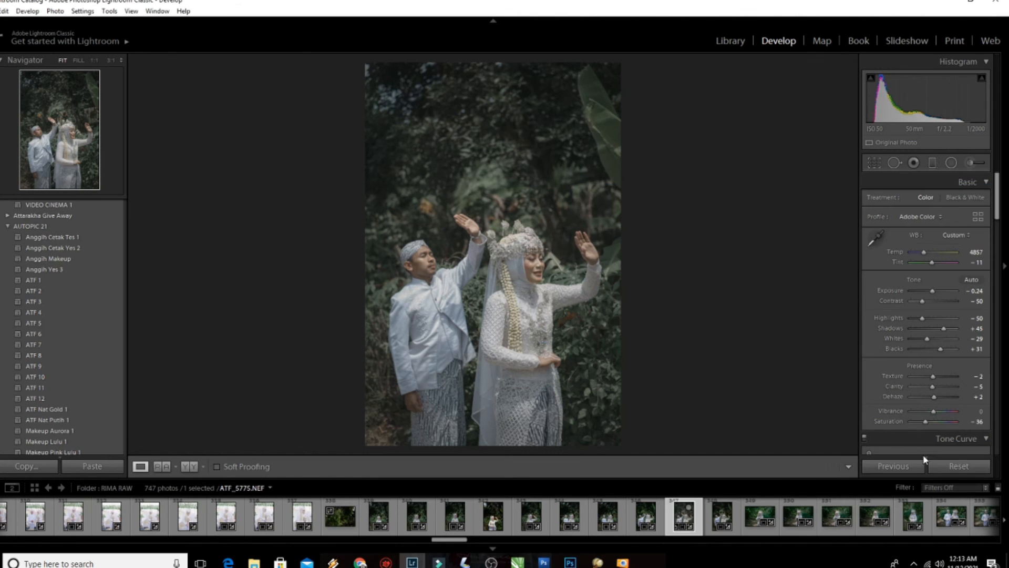
left_click(186, 526)
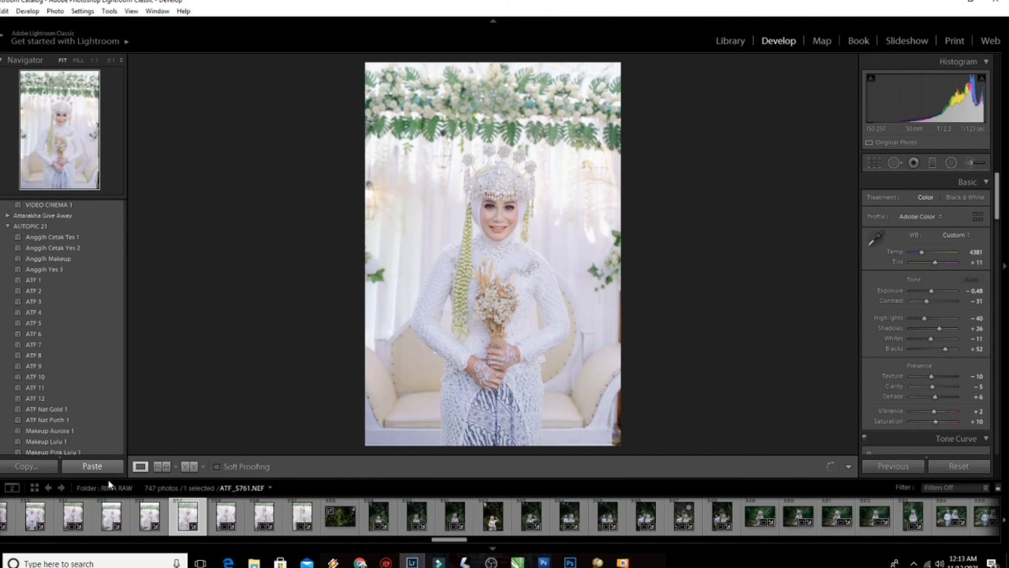
left_click(94, 469)
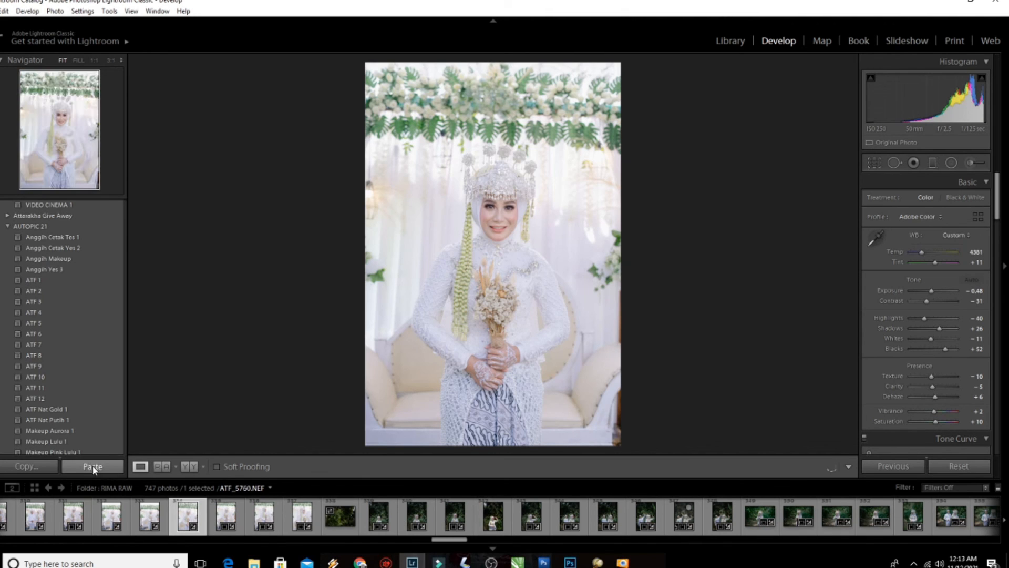
left_click(192, 467)
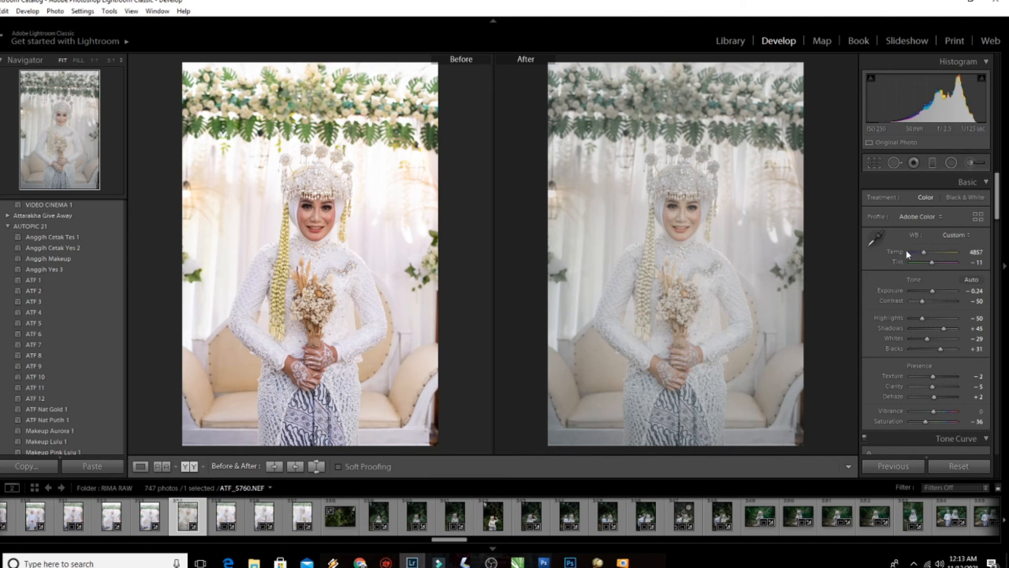
- Try a small Exposure change on the bride portrait ATF_5760 and undo the latest edits
left_click_drag(933, 291, 935, 296)
key("ctrl+z")
key("ctrl+z")
- Copy the develop settings of the outdoor couple photo ATF_5775, leaving out the crop and lens profile corrections
left_click(686, 520)
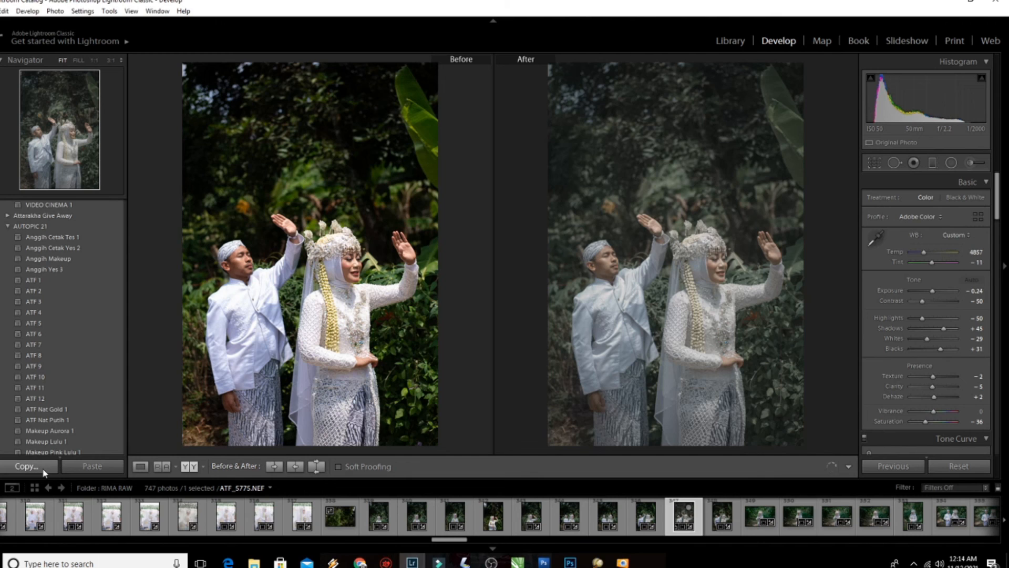
left_click(44, 471)
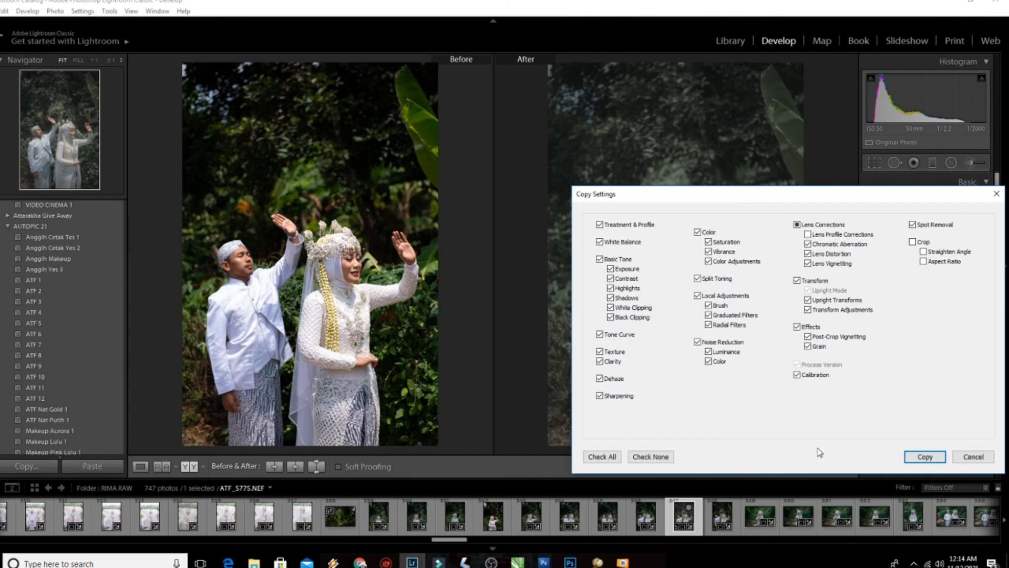
left_click(925, 457)
- Open the neighbouring photo ATF_5776 and compare the bride's face before and after at close range
left_click(718, 522)
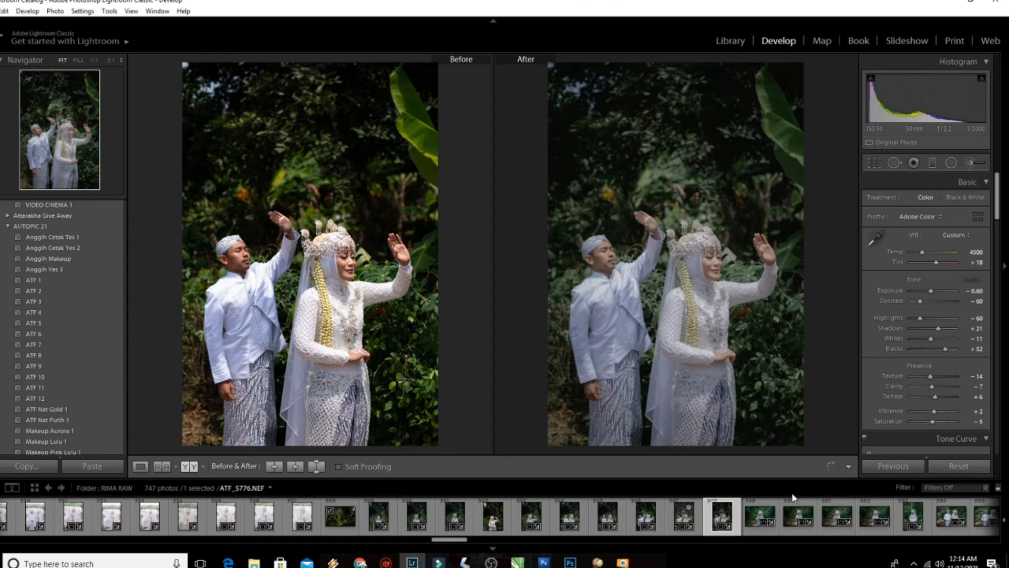
left_click(718, 270)
left_click_drag(718, 270, 741, 294)
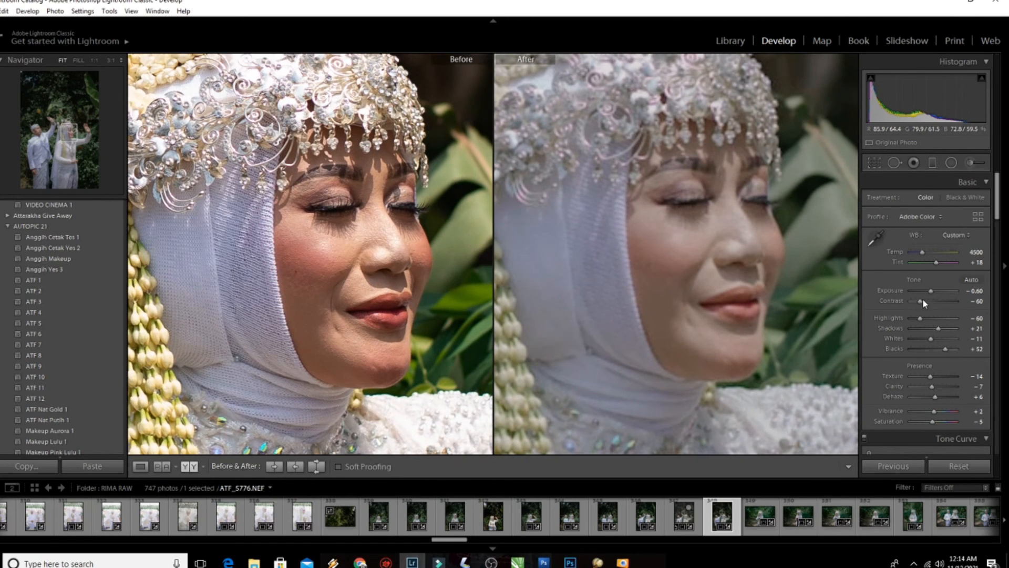
key("z")
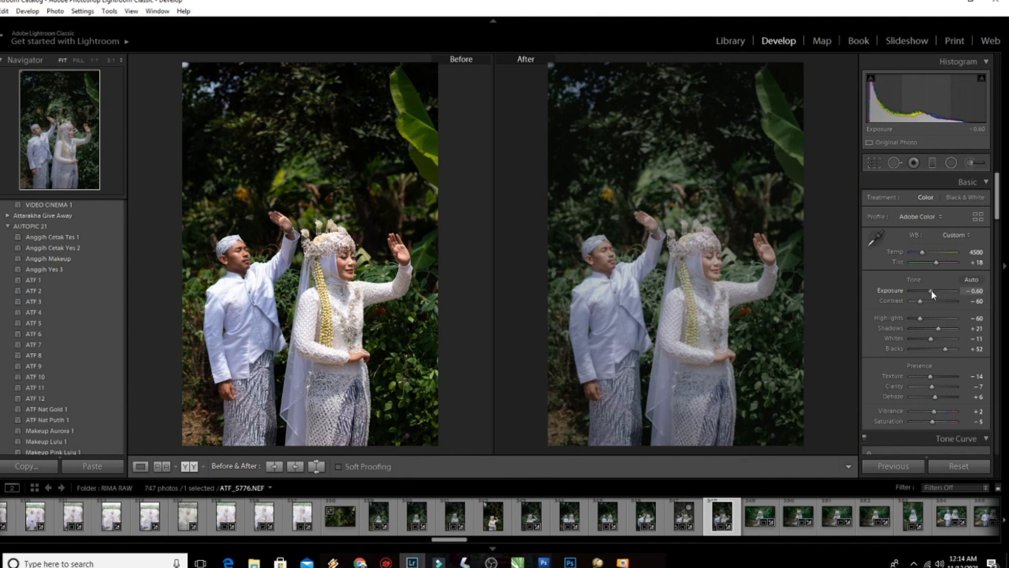
- Try a slight Exposure change on ATF_5776 and undo it
left_click_drag(931, 291, 933, 292)
left_click_drag(933, 292, 932, 293)
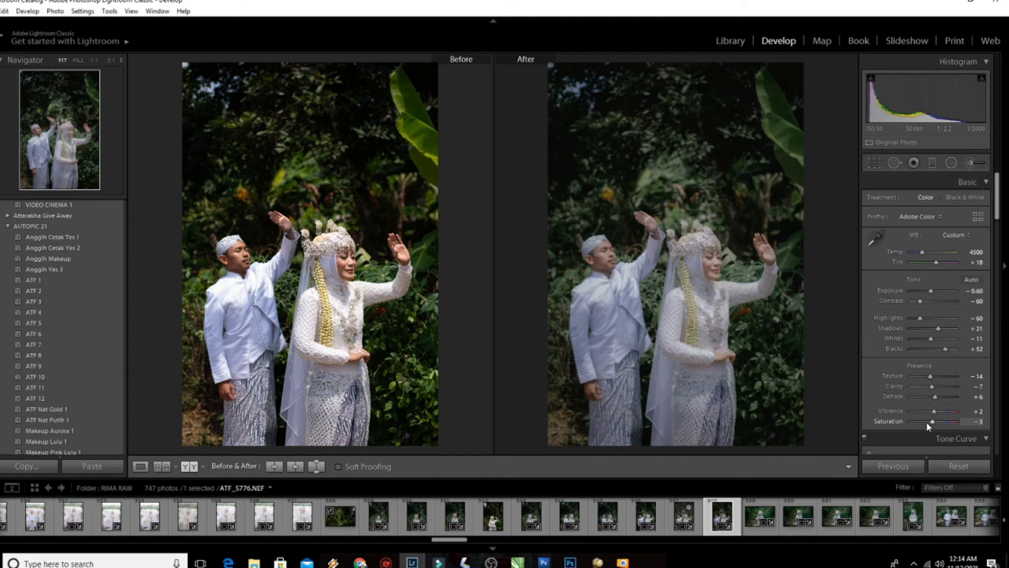
key("ctrl+z")
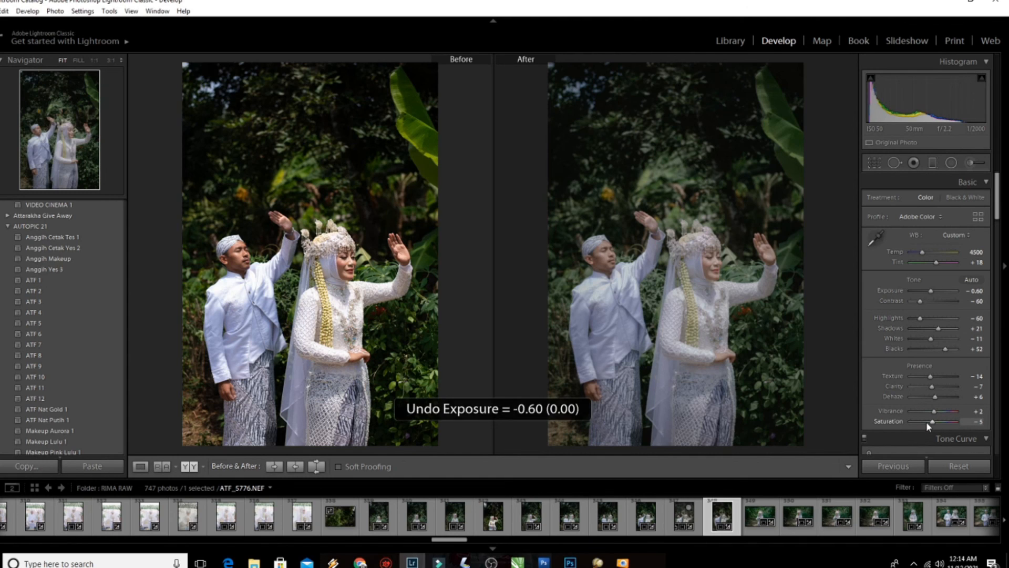
- Return to ATF_5775 and set its Shadows to +29 and Highlights to −48
left_click(678, 517)
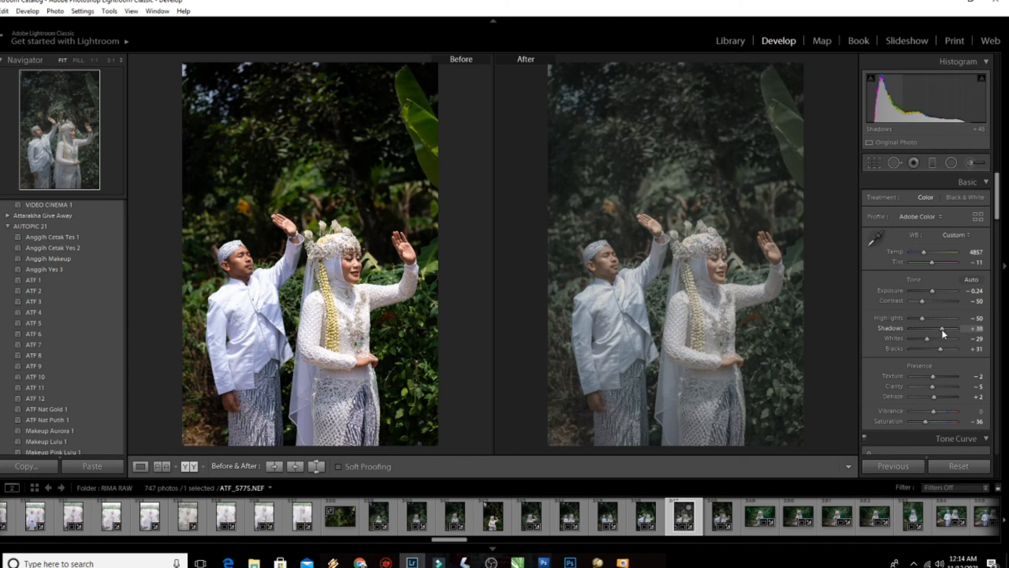
left_click_drag(944, 331, 941, 332)
scroll(939, 331, "down", 3)
left_click_drag(946, 333, 940, 334)
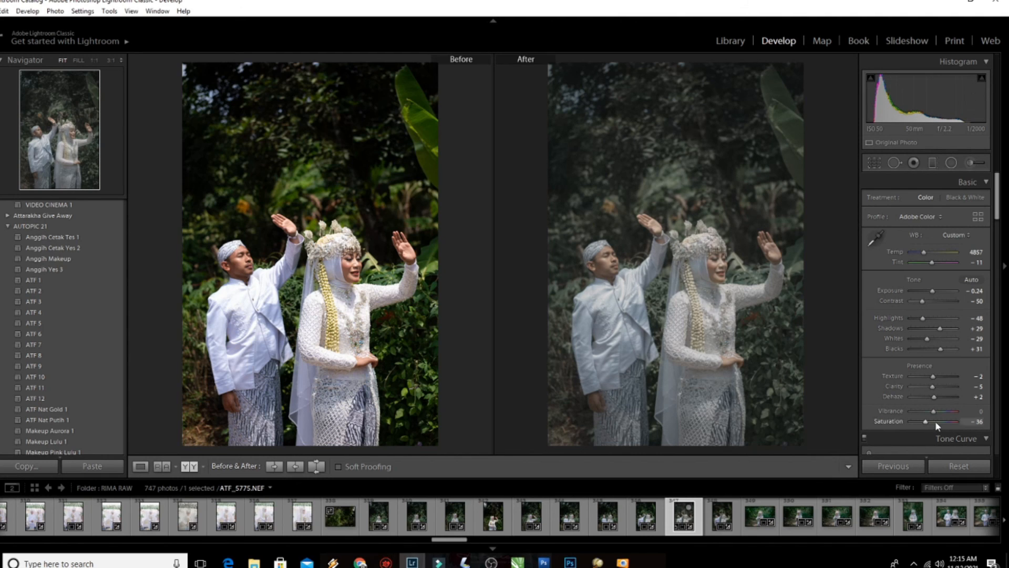
scroll(935, 420, "down", 3)
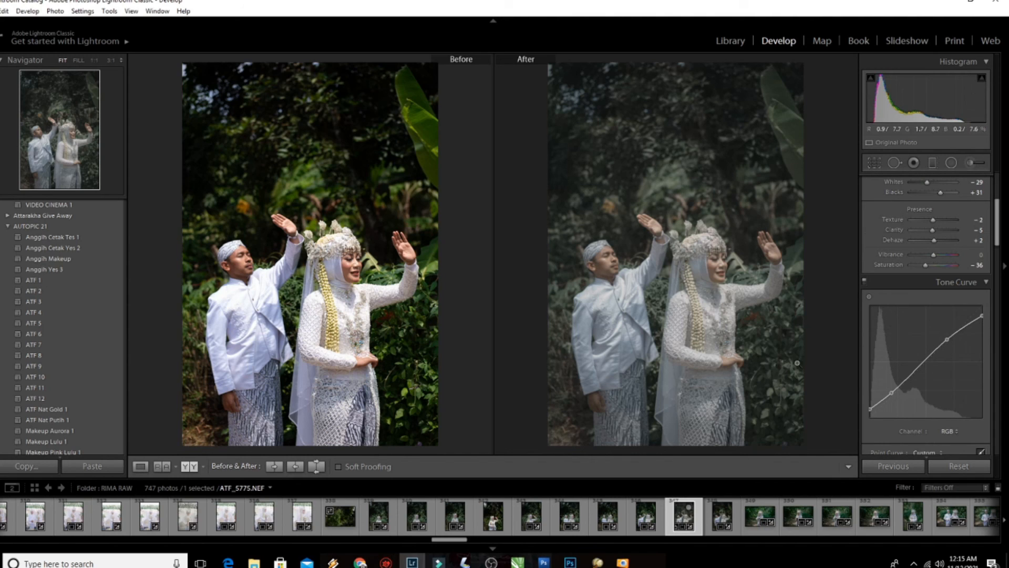
- Try the ATF 1 preset with Exposure +0.12 on ATF_5775, compare the bride's face up close, and undo the preset and exposure edits
left_click(35, 281)
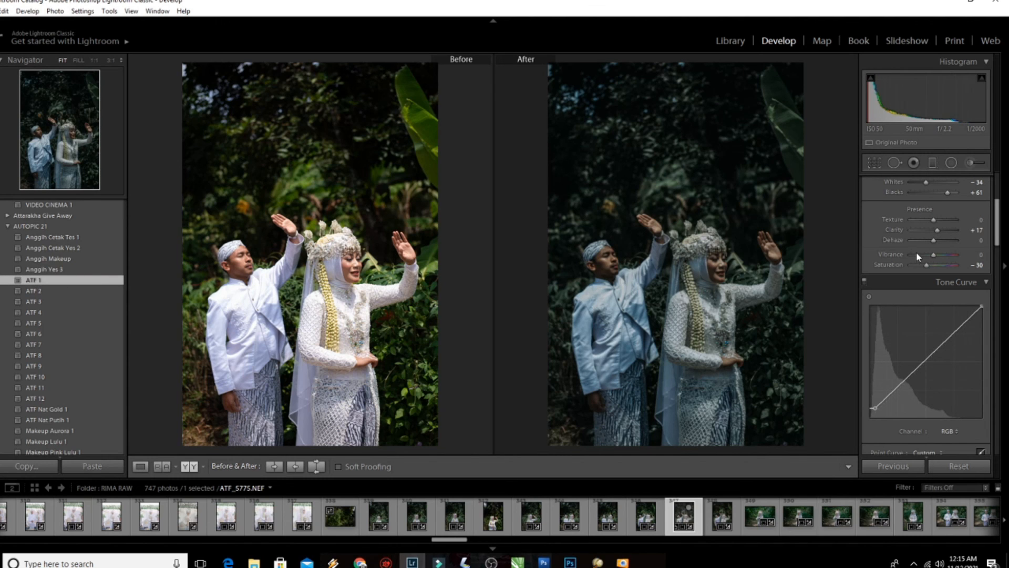
scroll(916, 252, "up", 4)
double_click(930, 291)
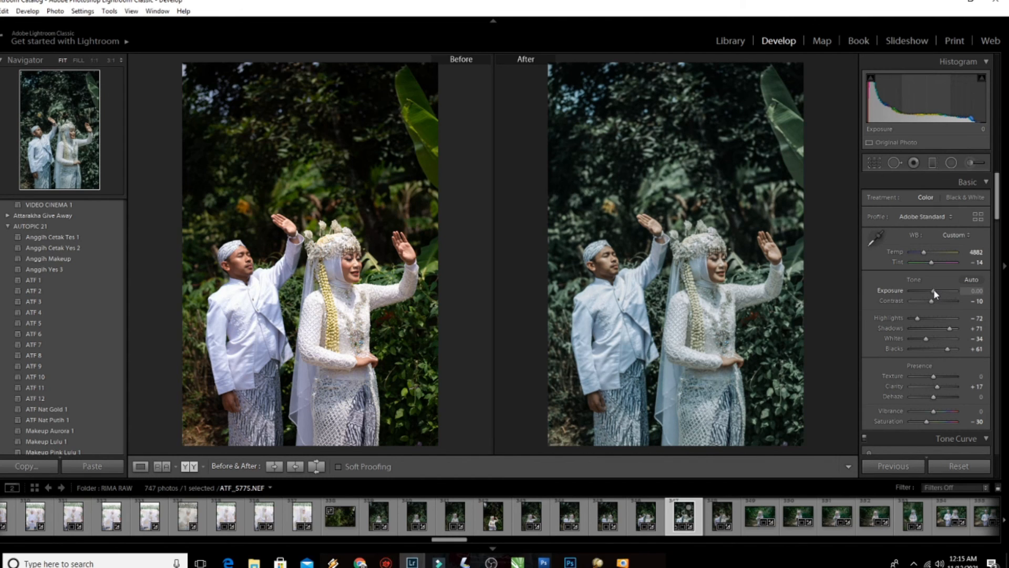
left_click_drag(934, 290, 935, 289)
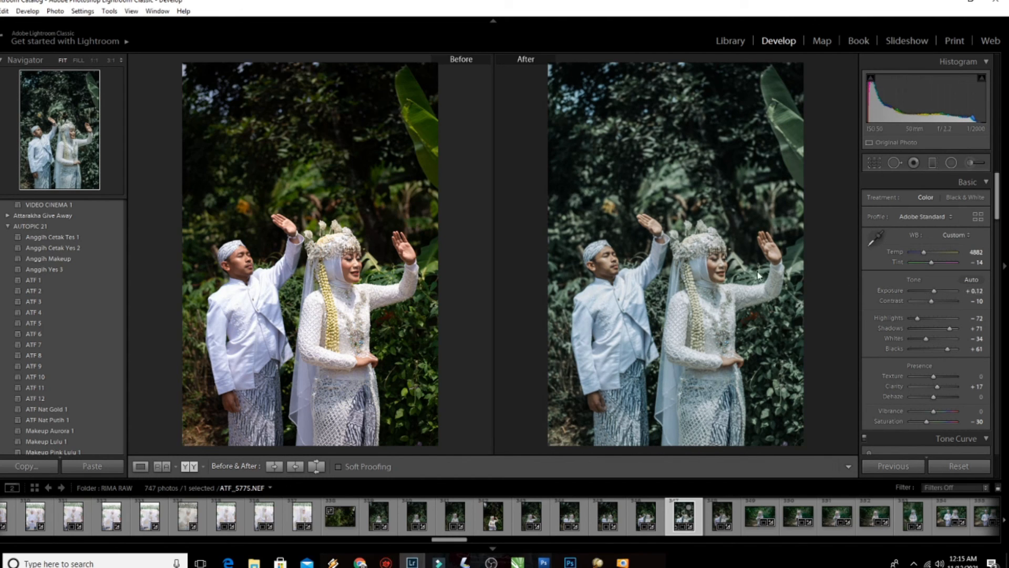
left_click(721, 271)
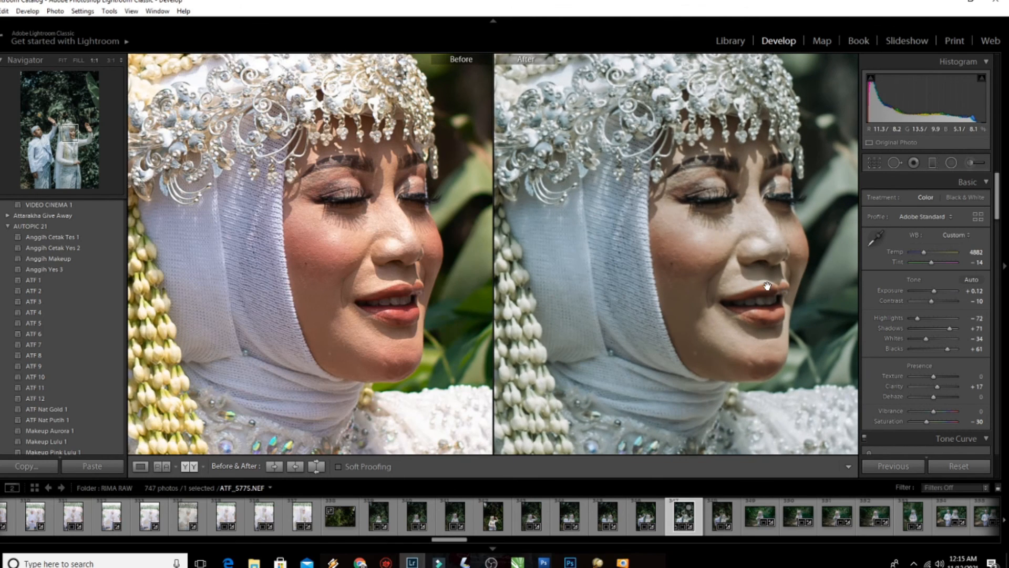
left_click(767, 285)
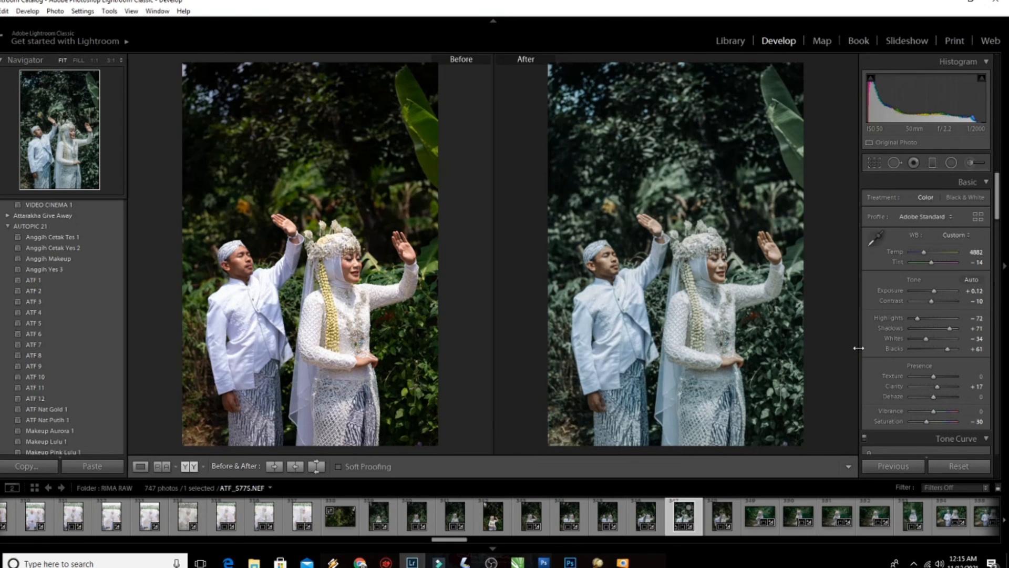
key("ctrl+z")
key("ctrl+z")
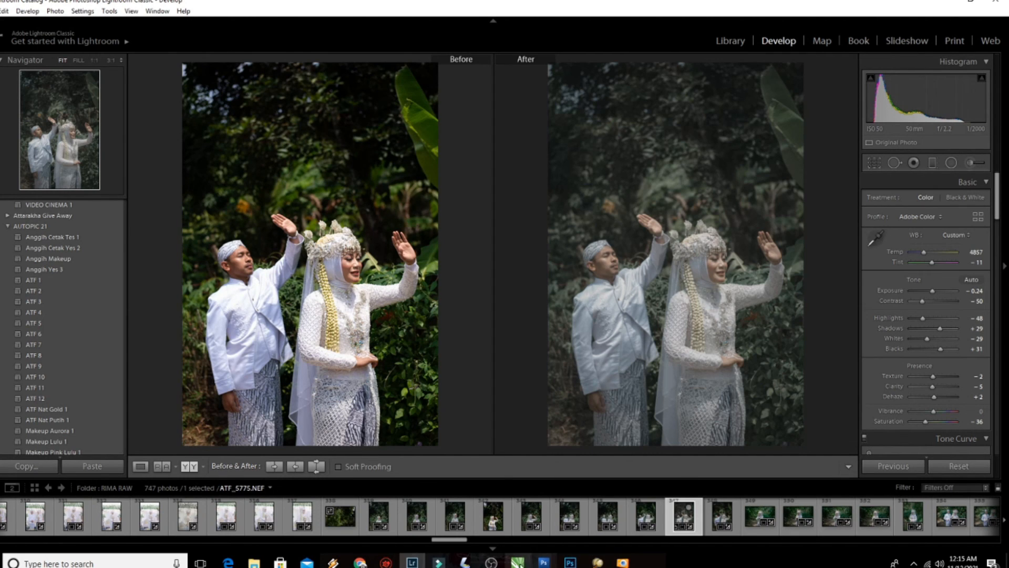
left_click(491, 562)
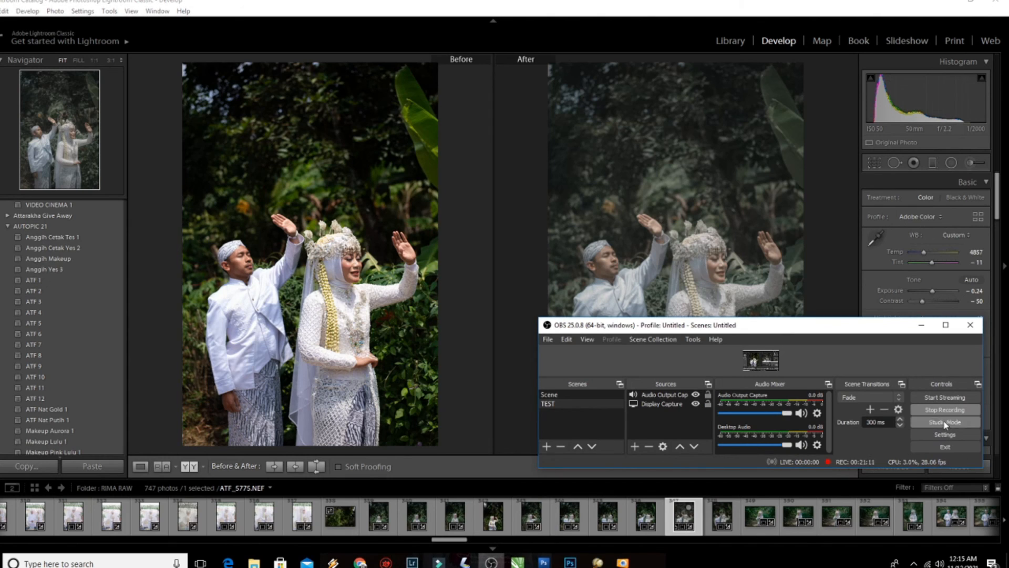